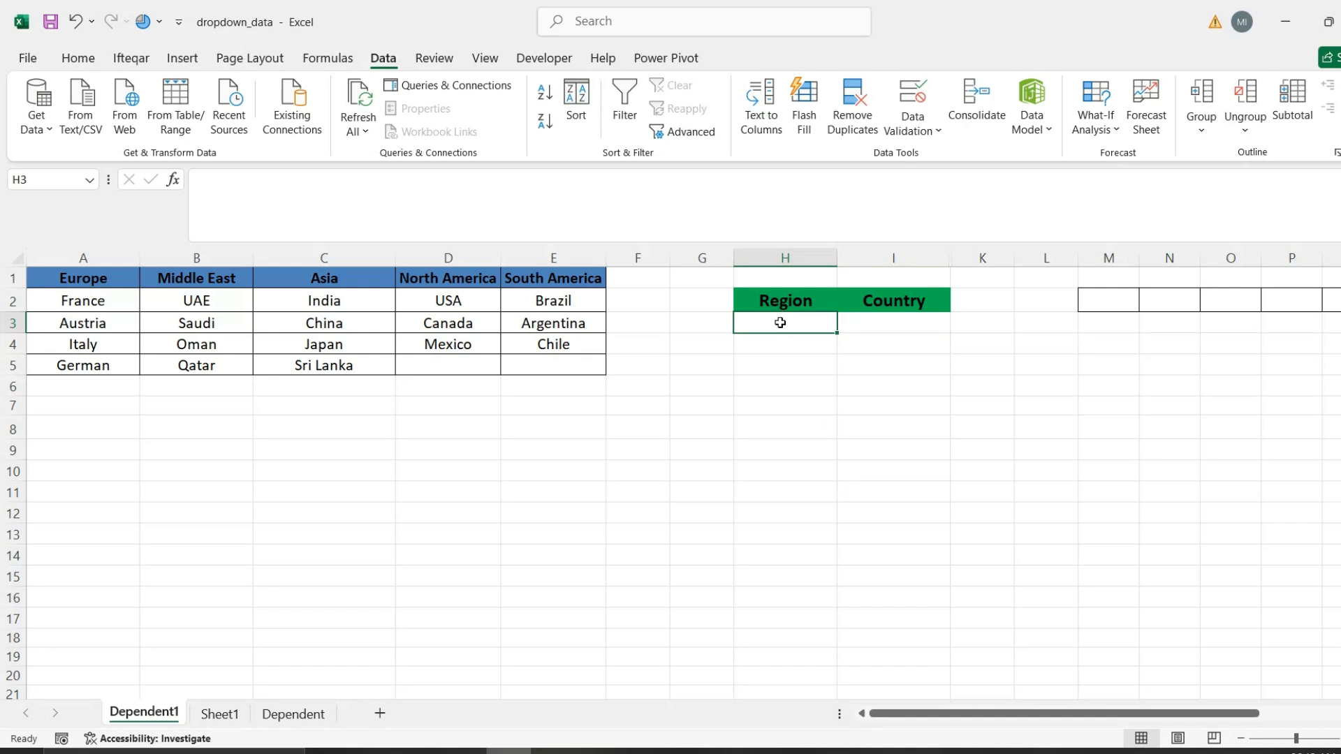
Start a data validation rule for the Region cells H3:H8 that allows only a List.
key(shift+Down)
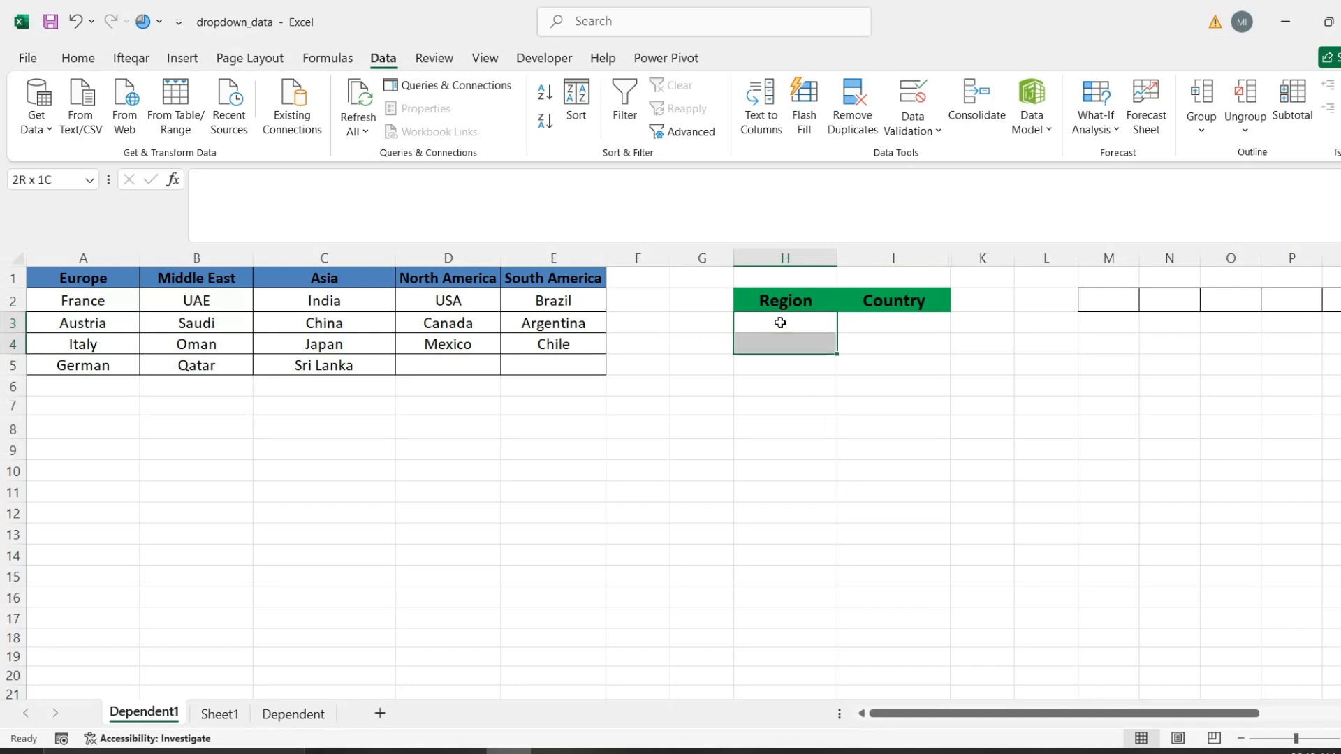
key(shift+Down)
key(shift+Down)
key(shift+Down)
key(shift+Down)
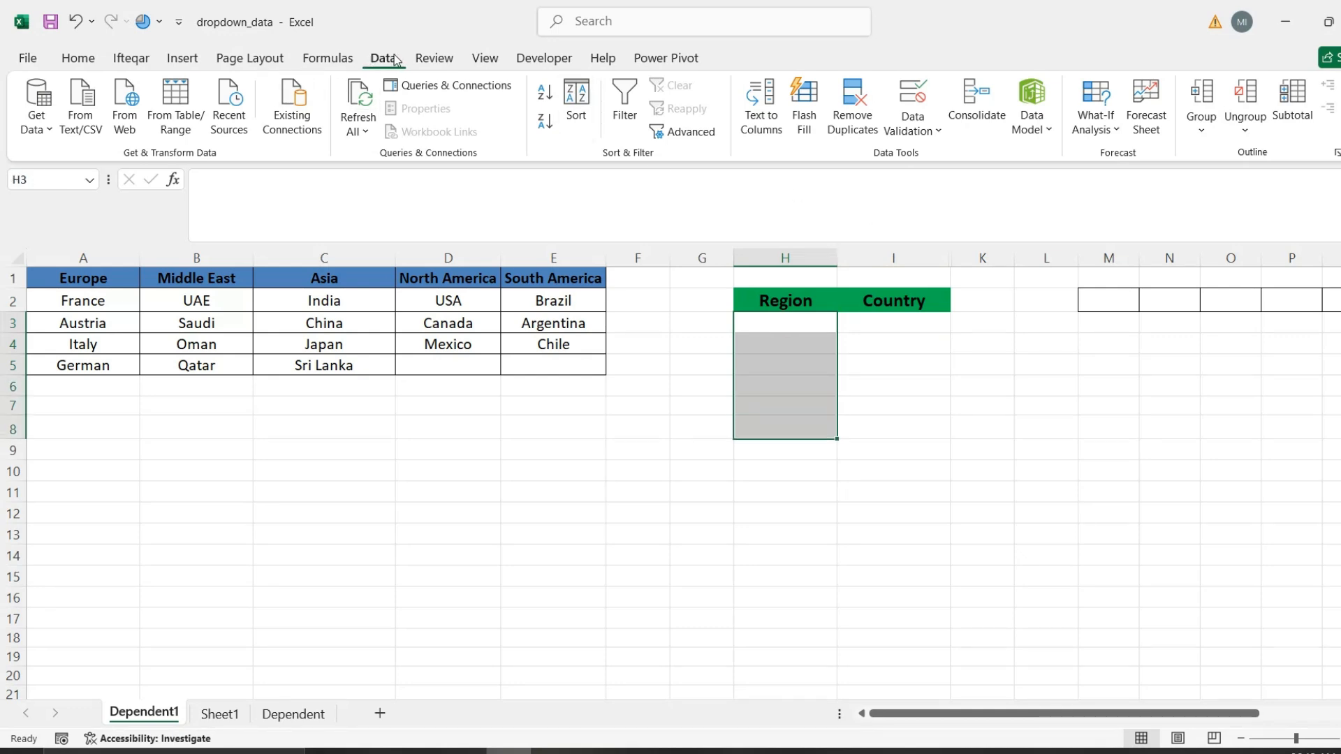
click(903, 132)
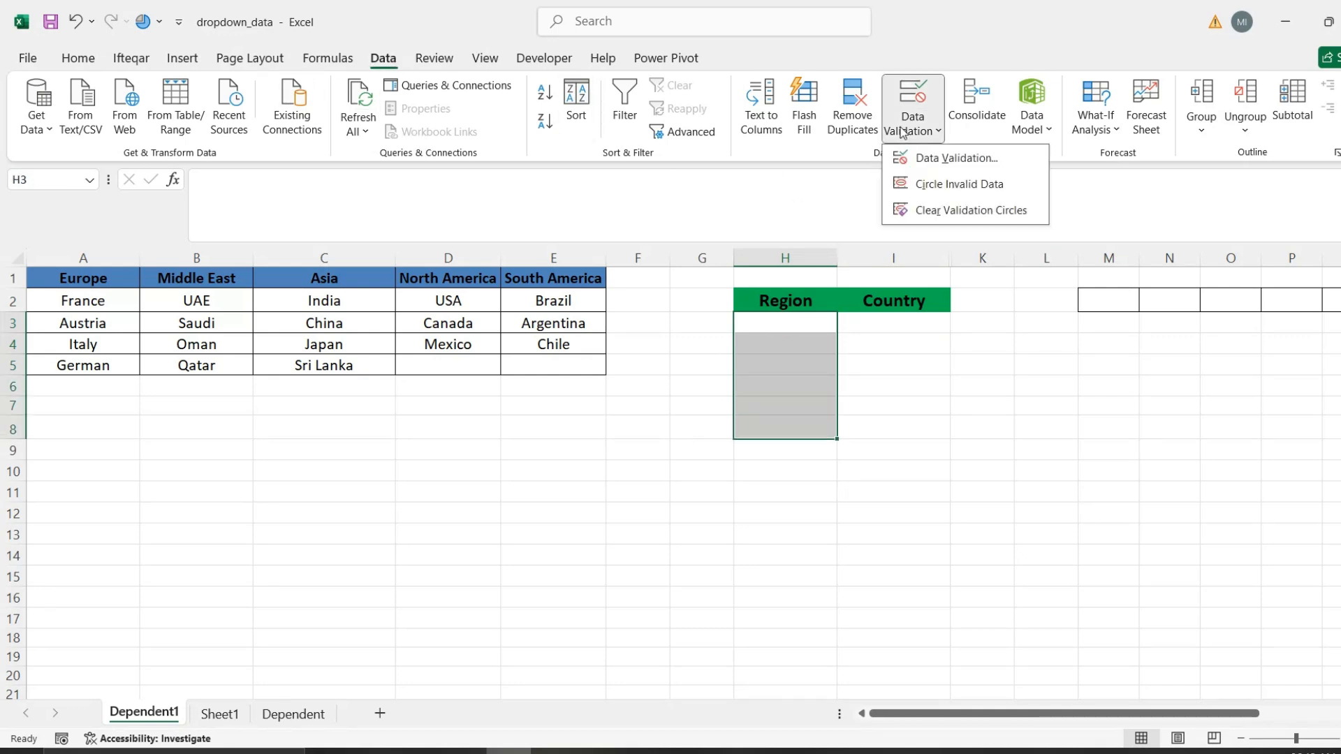
click(926, 159)
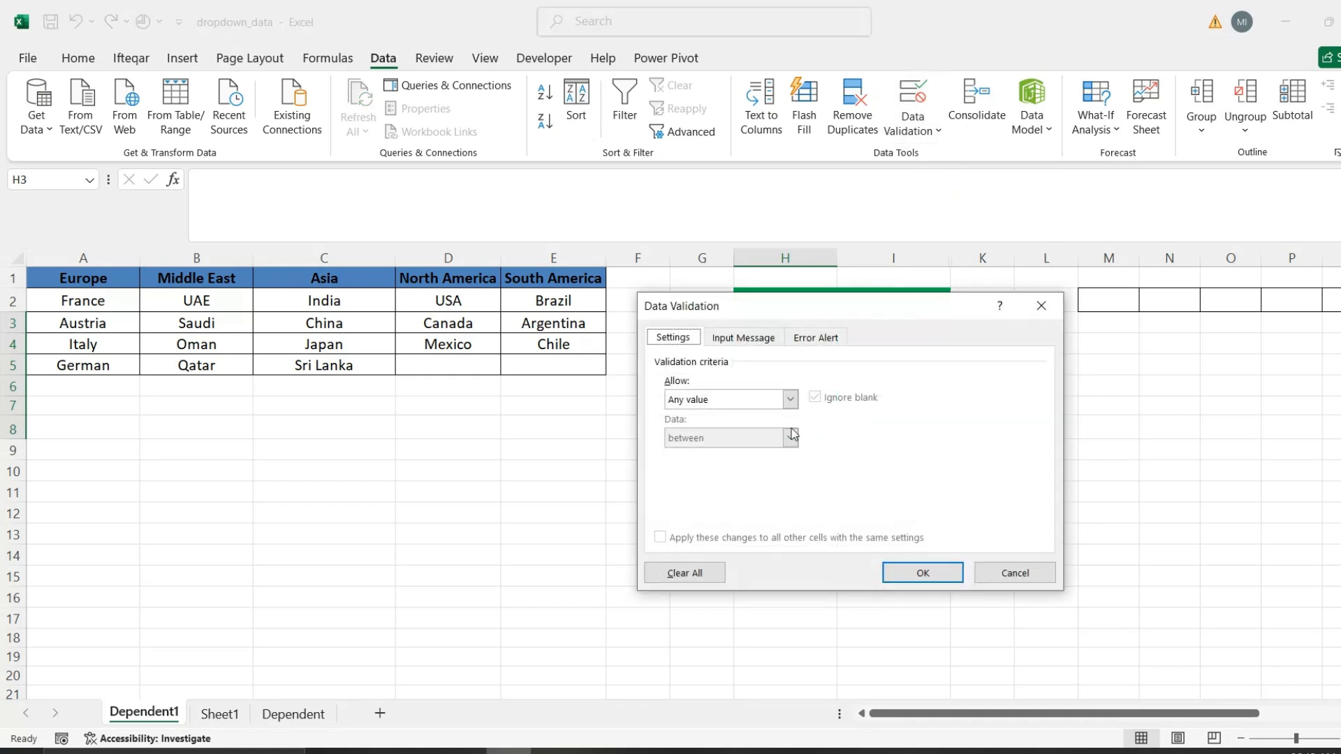
click(711, 400)
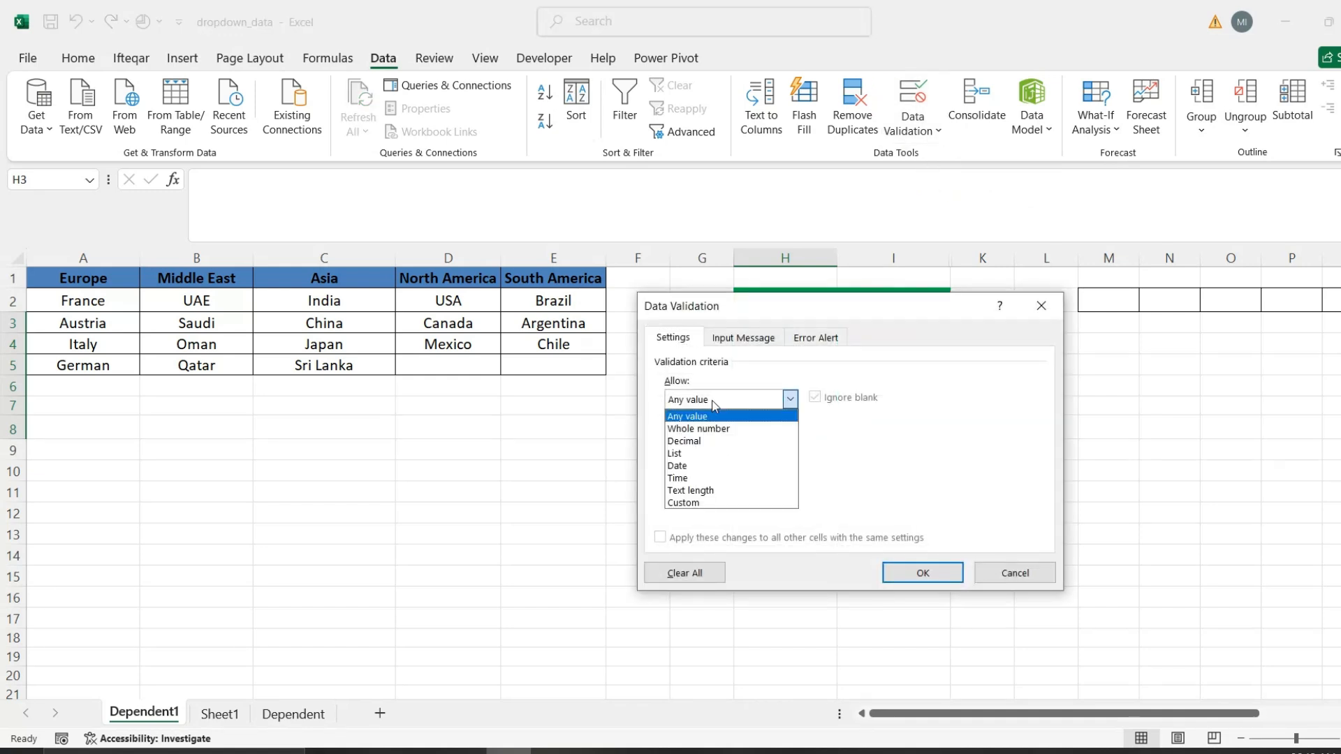
click(684, 455)
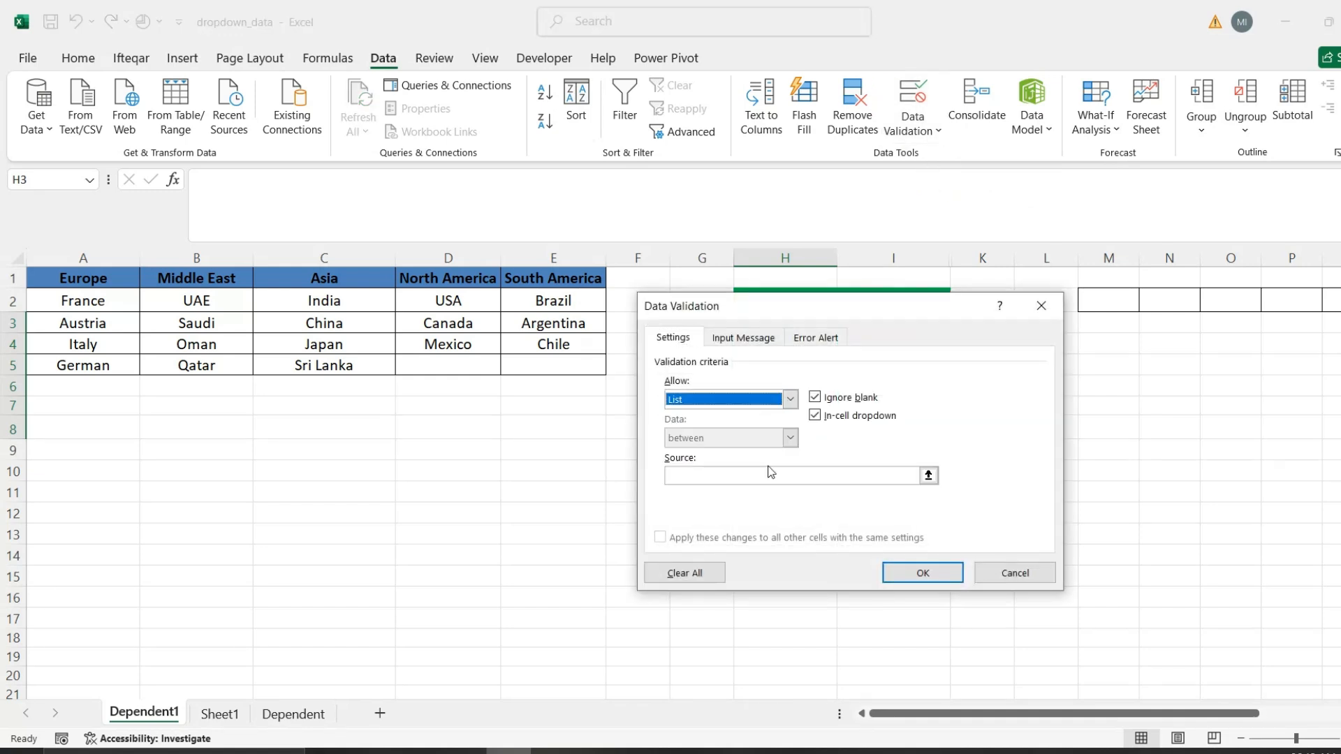
Use the region headers in A1:E1 as the list source and apply the validation rule.
click(928, 477)
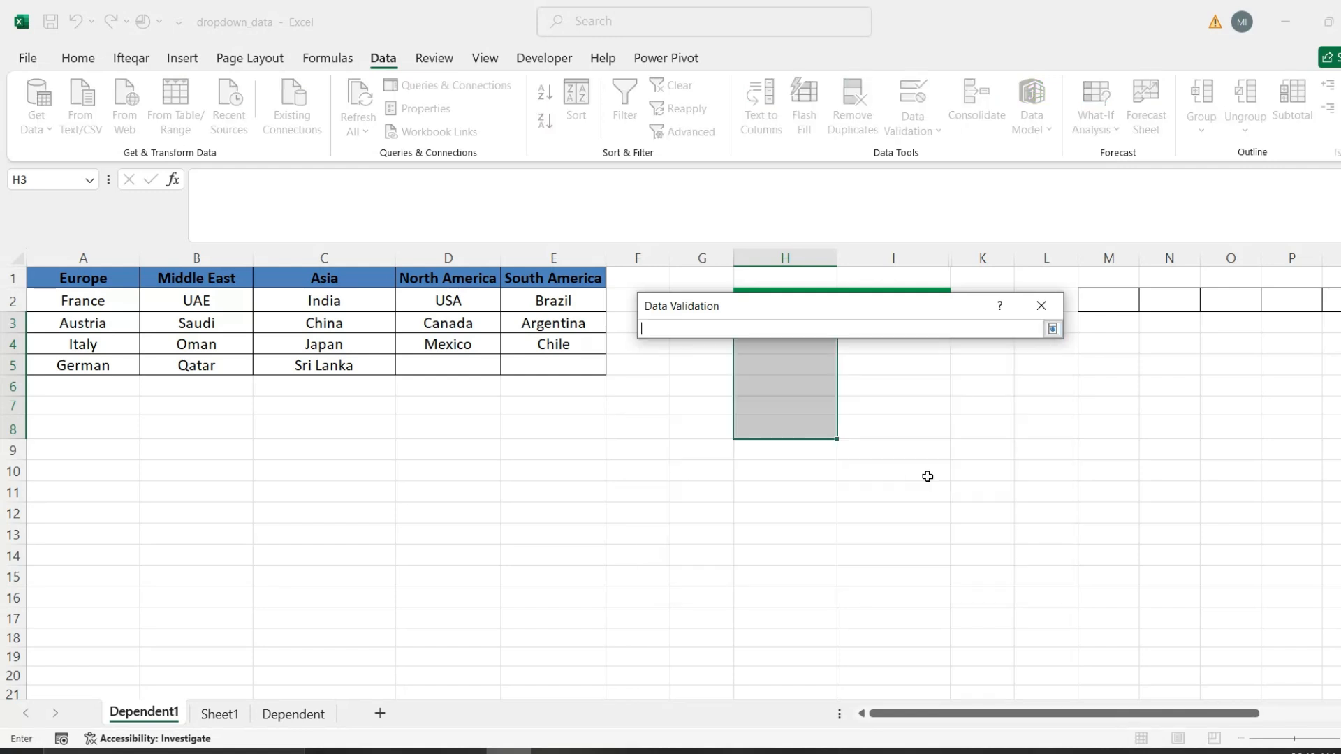
click(68, 280)
key(shift+Right)
key(shift+Right)
key(shift+Right)
key(shift+Right)
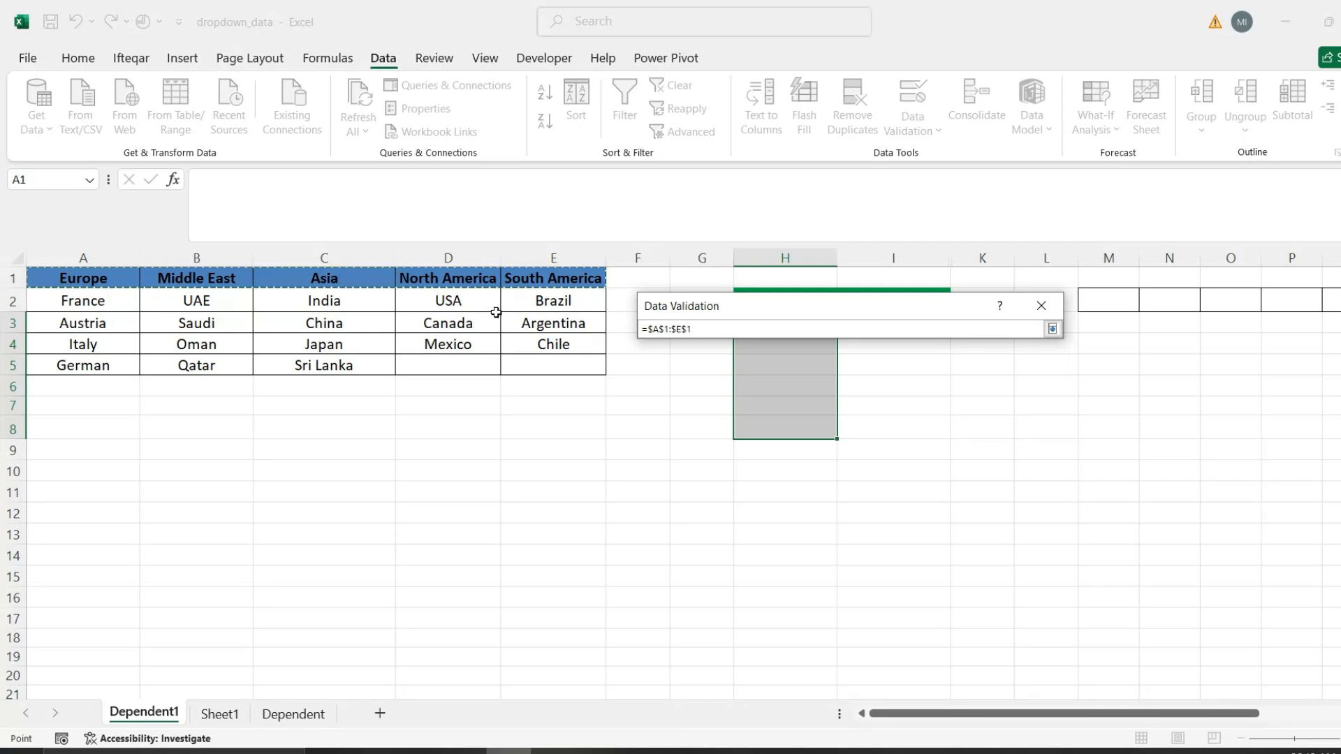
click(1052, 331)
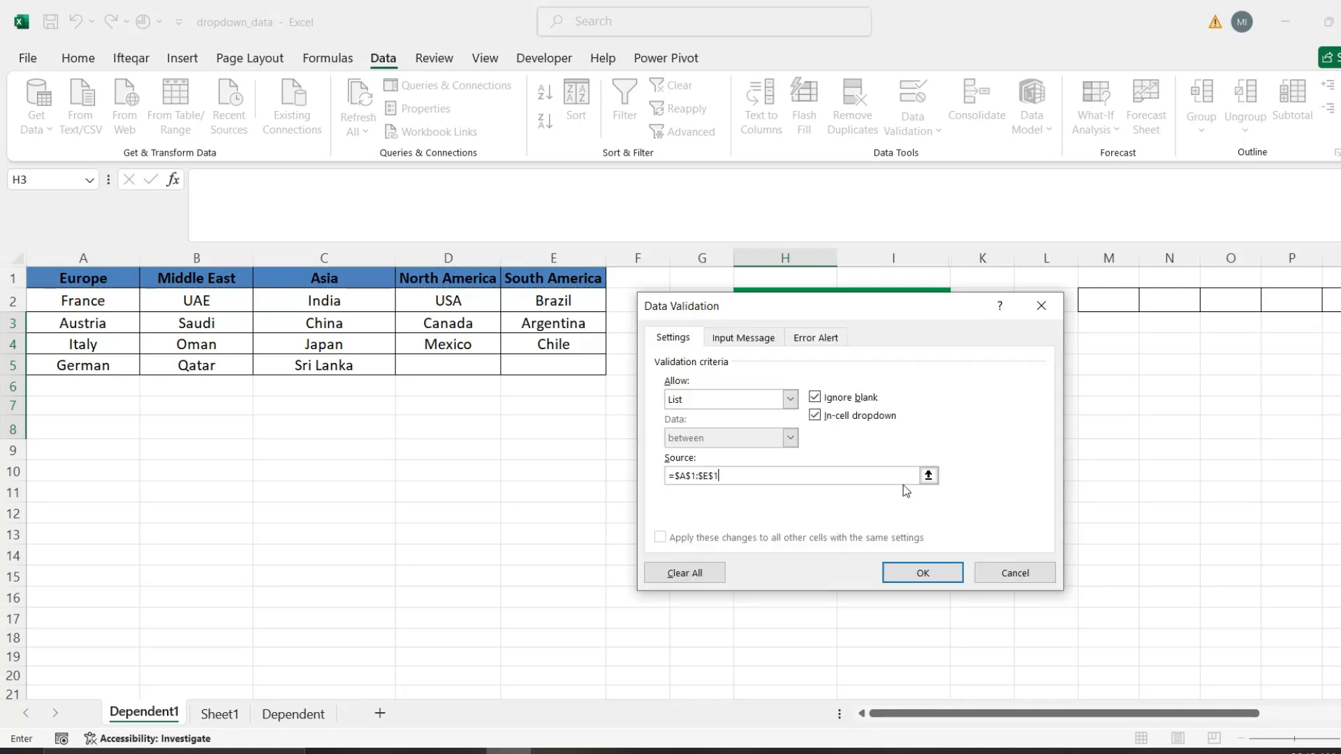
click(933, 571)
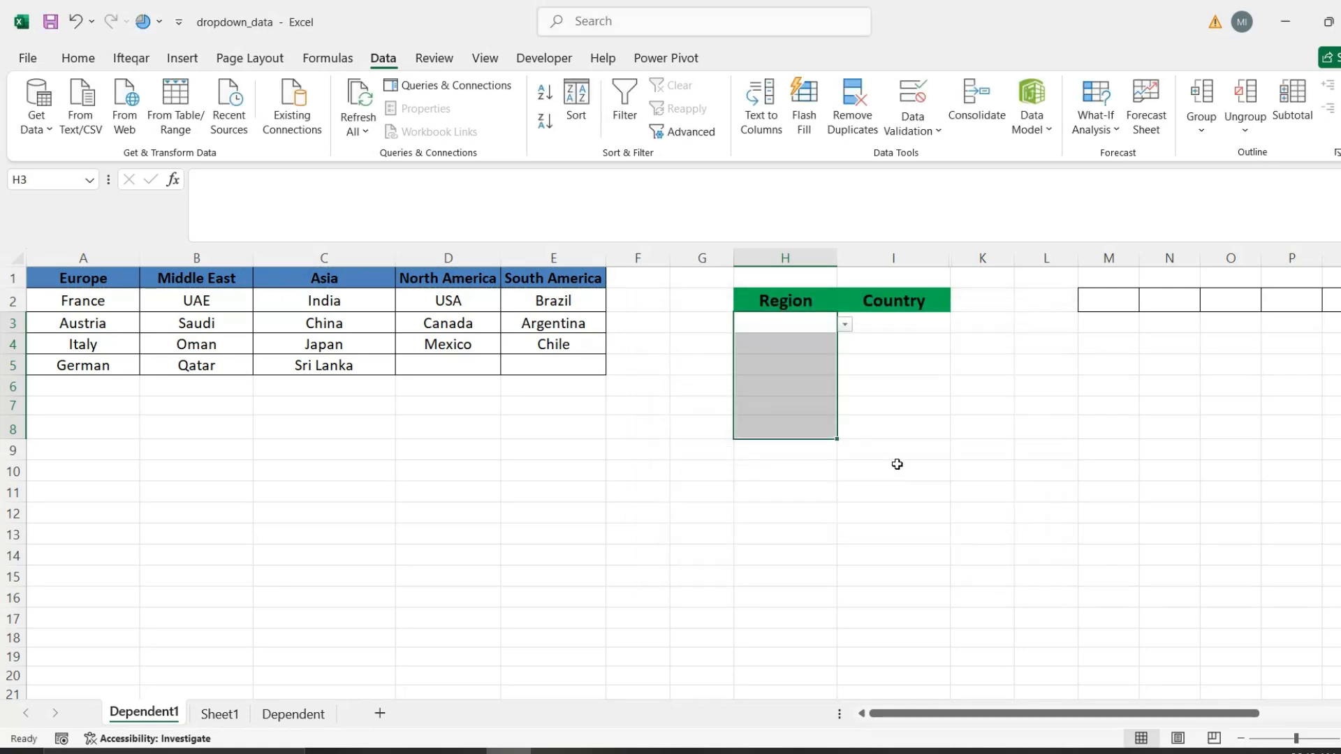
Choose Asia from the dropdown list in Region cell H3.
key(Down)
key(Up)
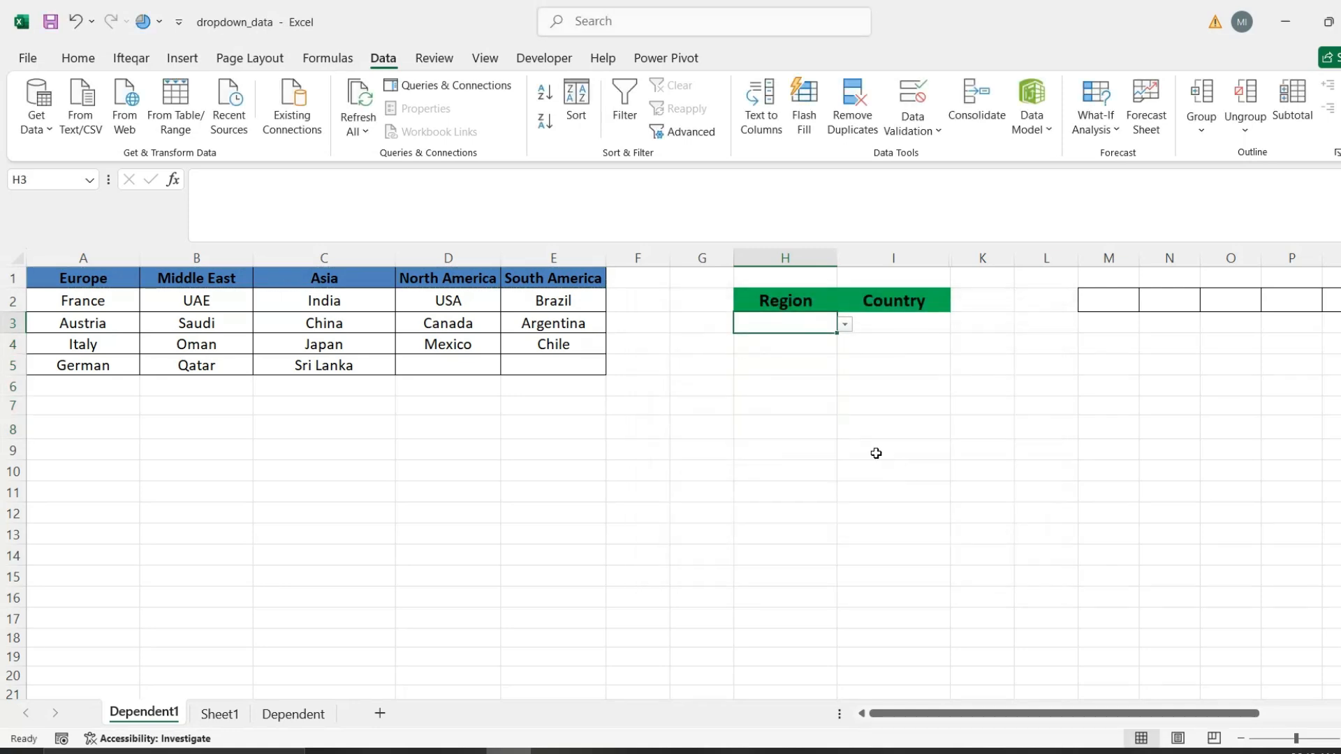
key(Down)
key(Down)
key(Up)
key(Up)
key(alt+Down)
key(Down)
key(Down)
key(Return)
key(Up)
key(Left)
key(Left)
key(Left)
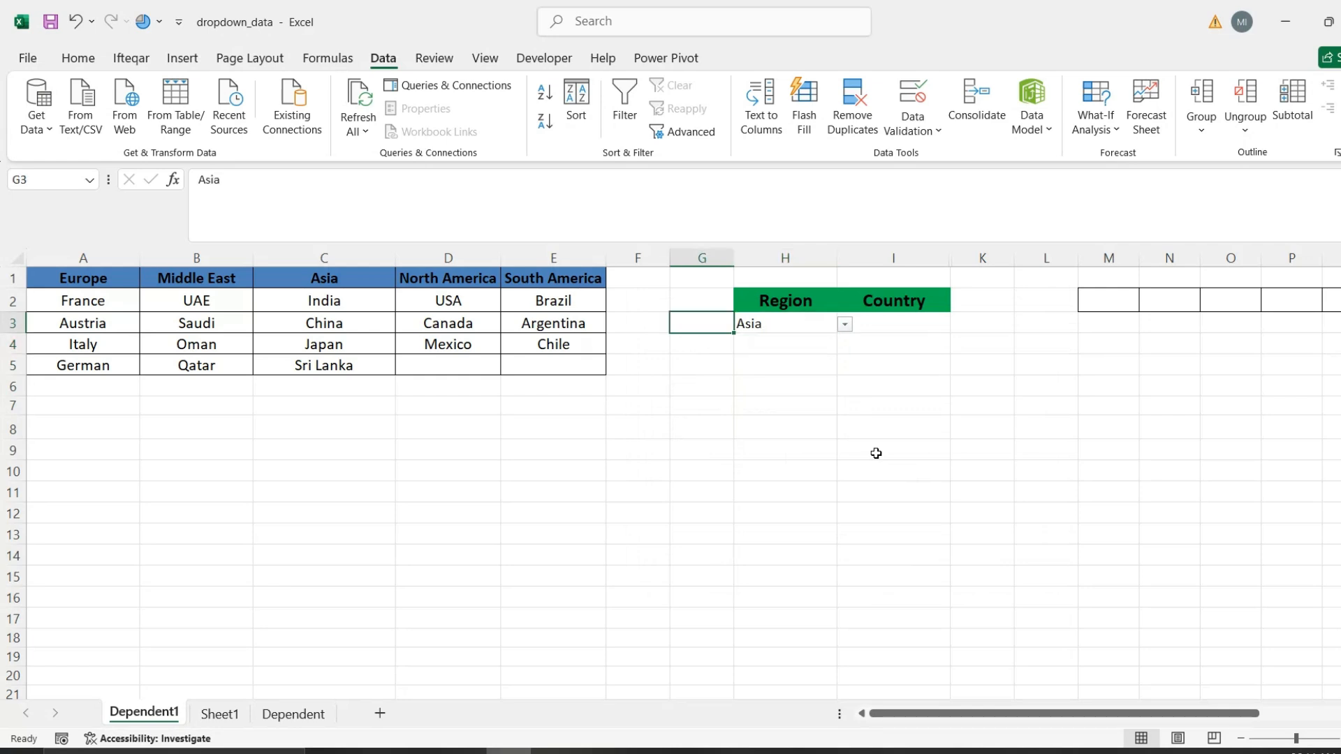
key(Up)
key(Left)
key(Right)
key(Right)
key(Right)
Choose Middle East from the dropdown list in Region cell H4.
key(Down)
key(Down)
key(Right)
key(alt+Down)
key(Down)
key(Return)
Choose North America from the dropdown list in Region cell H5.
key(Return)
key(alt+Down)
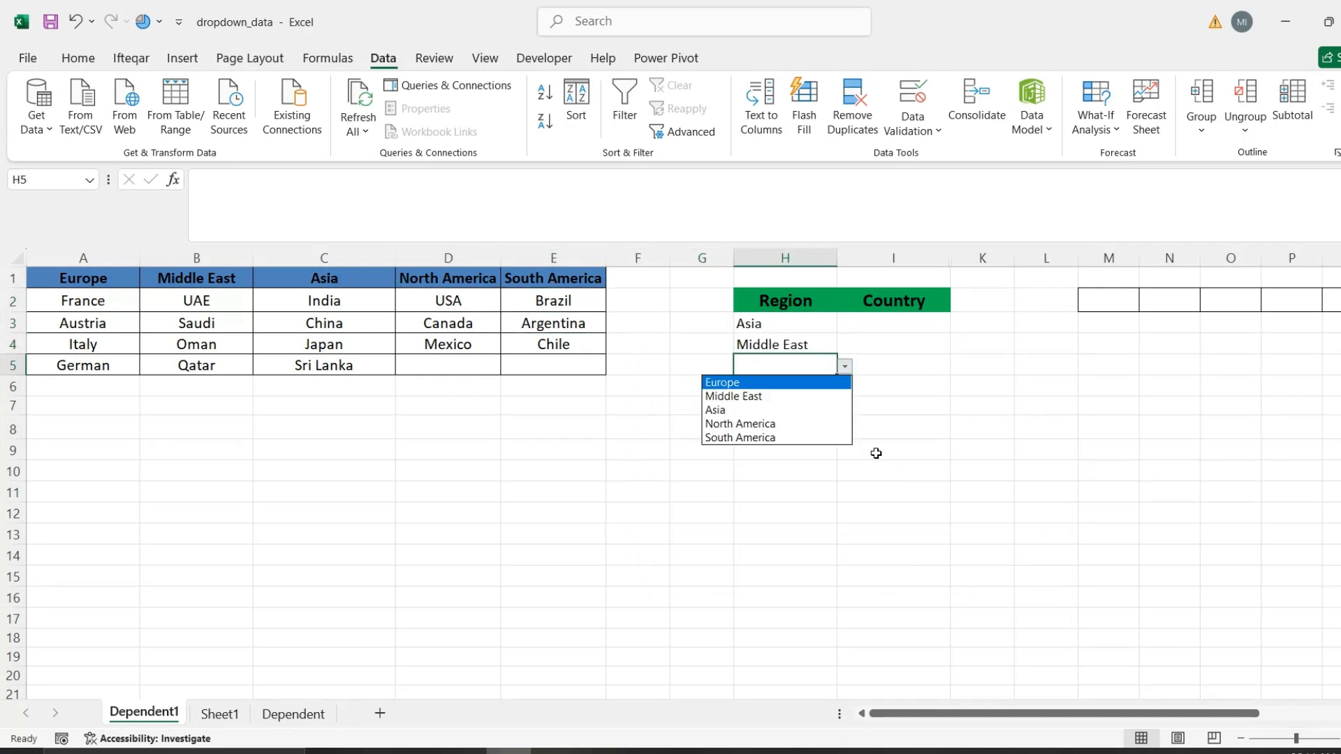
key(Down)
key(Down)
key(Down)
key(Return)
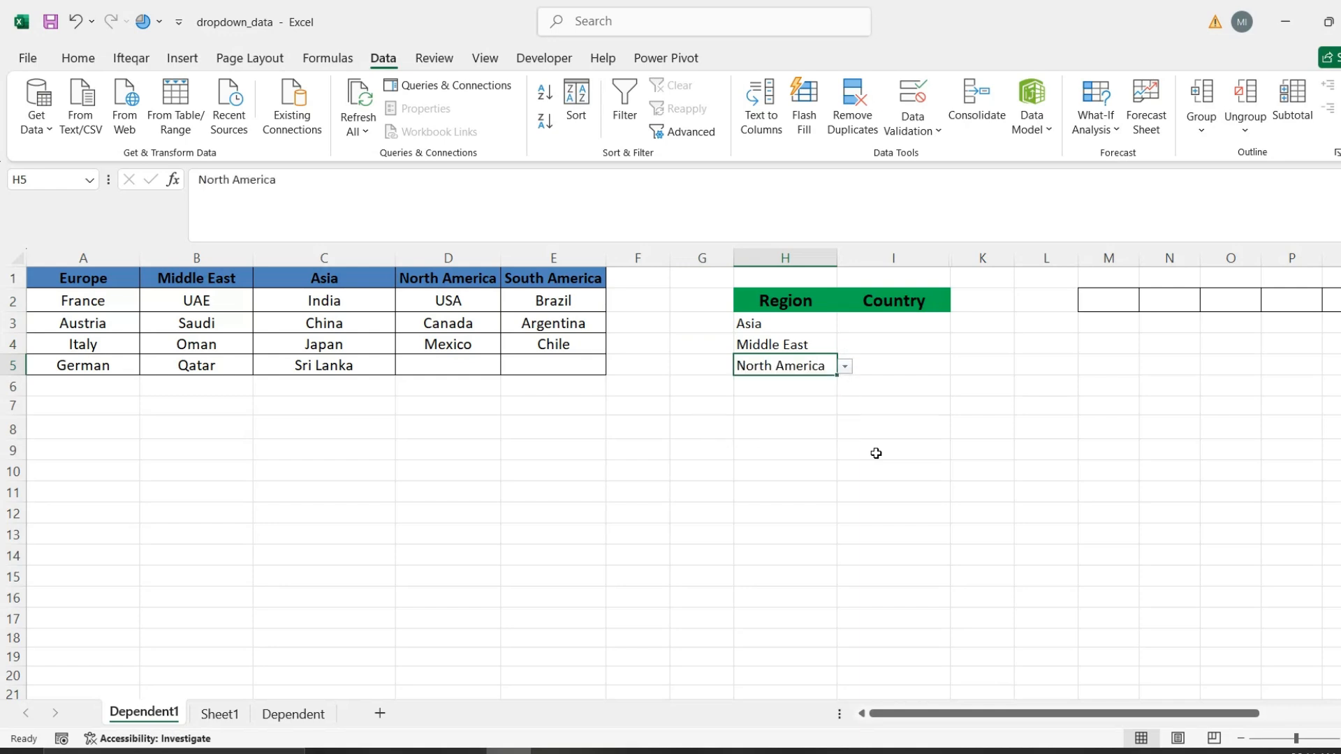
Choose South America from the dropdown list in Region cell H6.
key(Return)
key(alt+Down)
key(Down)
key(Down)
key(Down)
key(Down)
key(Return)
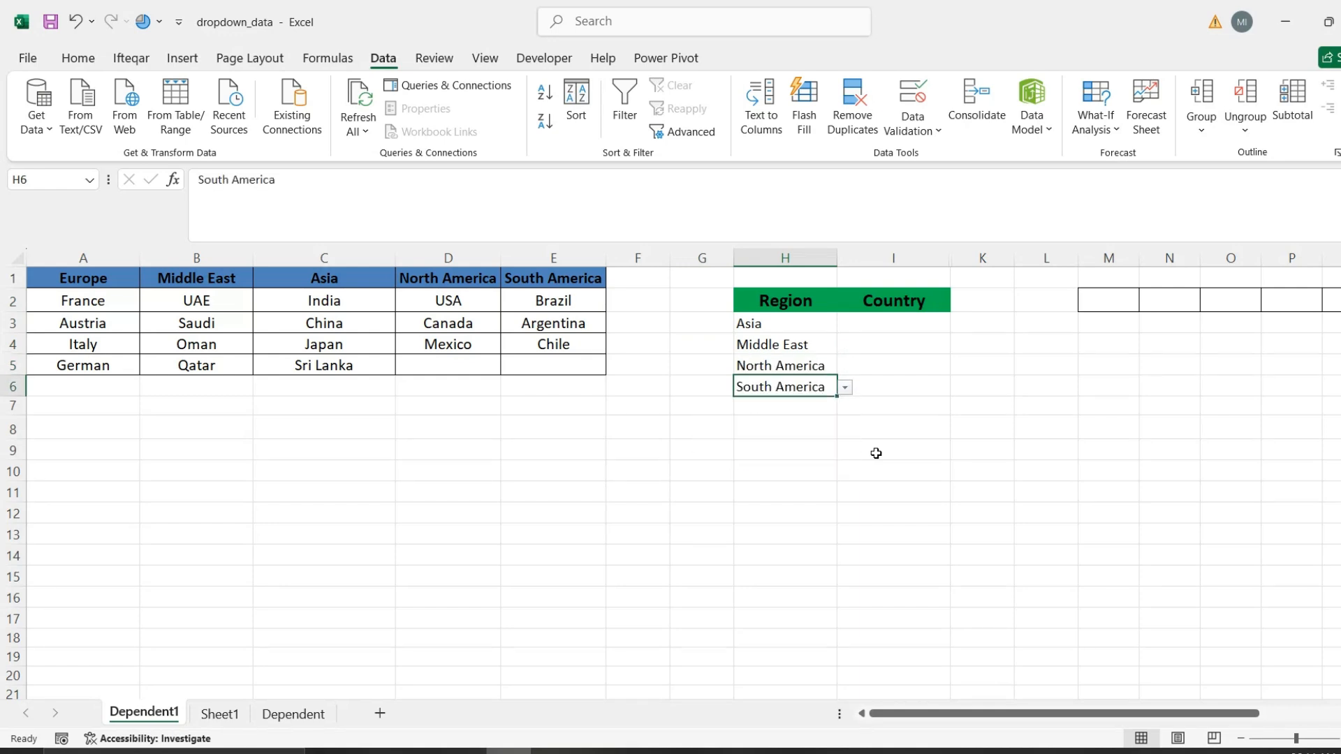
Review the regions picked in cells H3:H6 beneath the Region header.
key(Up)
key(Up)
key(Up)
key(Down)
key(Up)
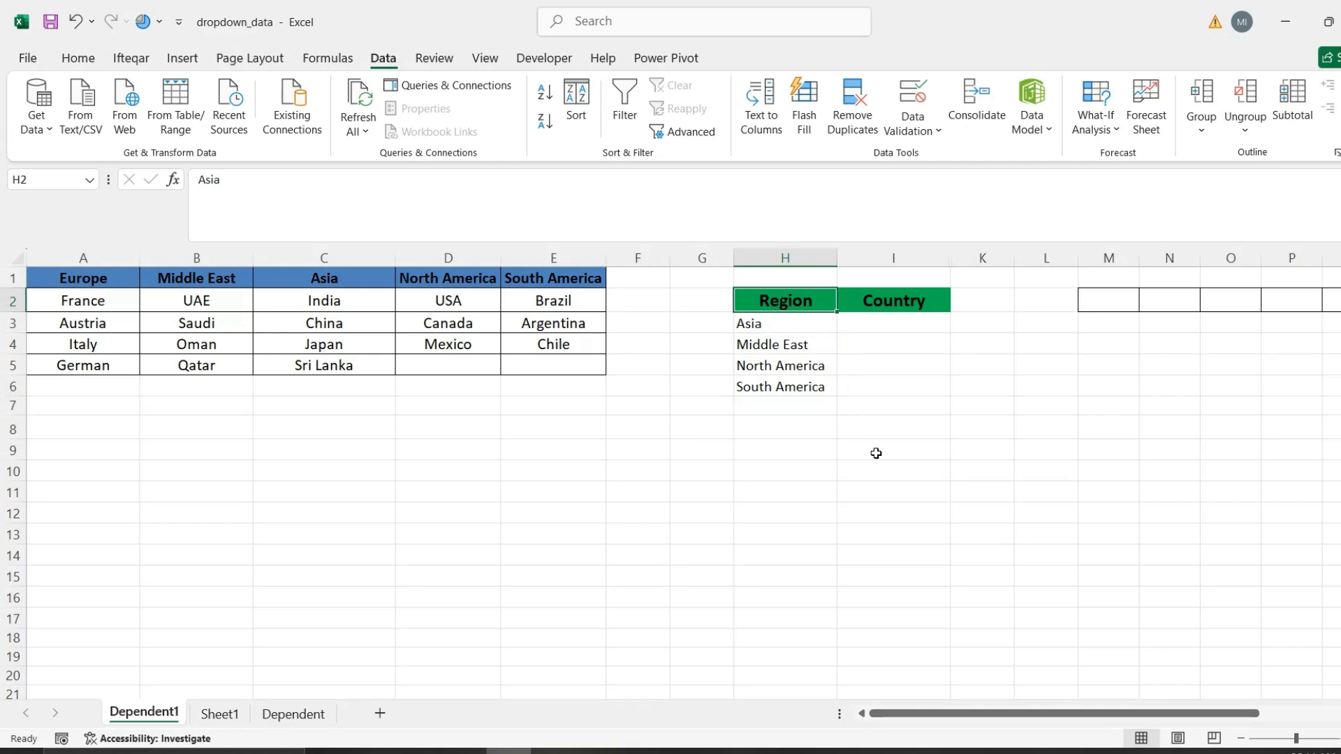
key(Up)
key(Down)
key(Down)
key(Down)
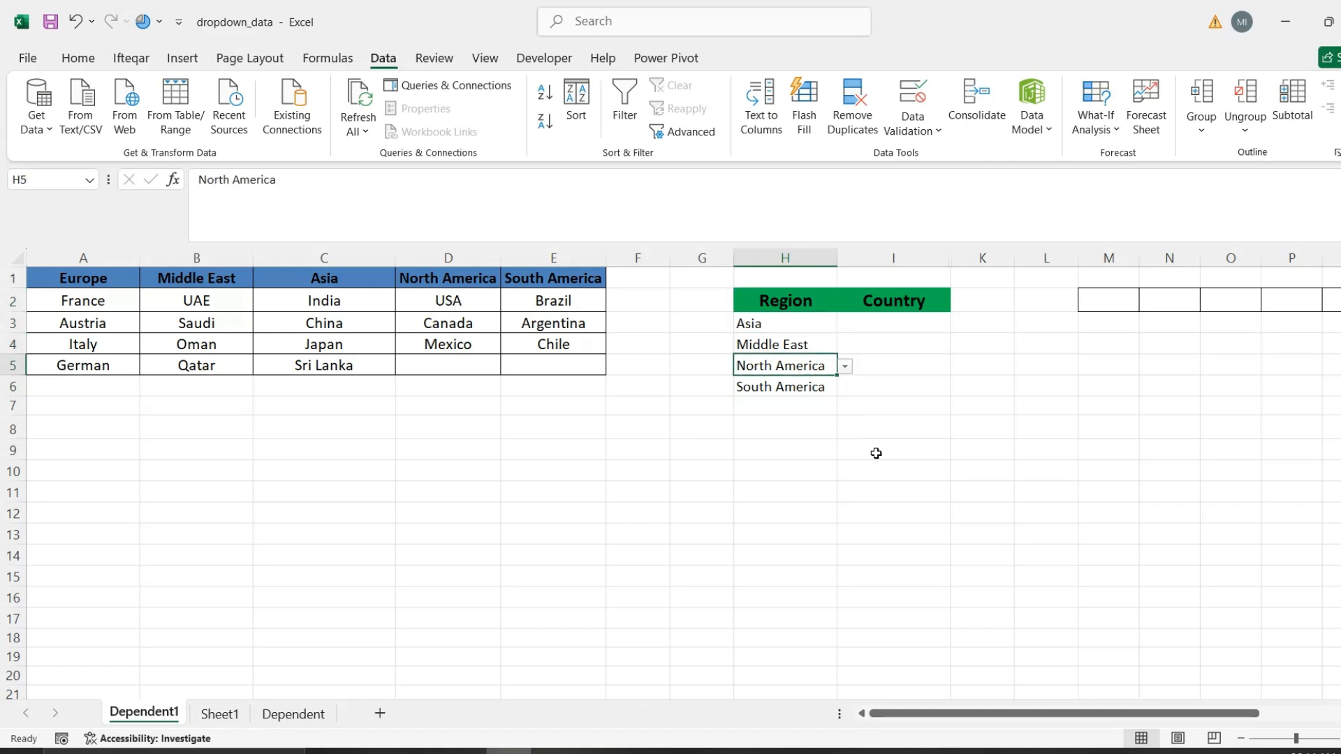
key(Down)
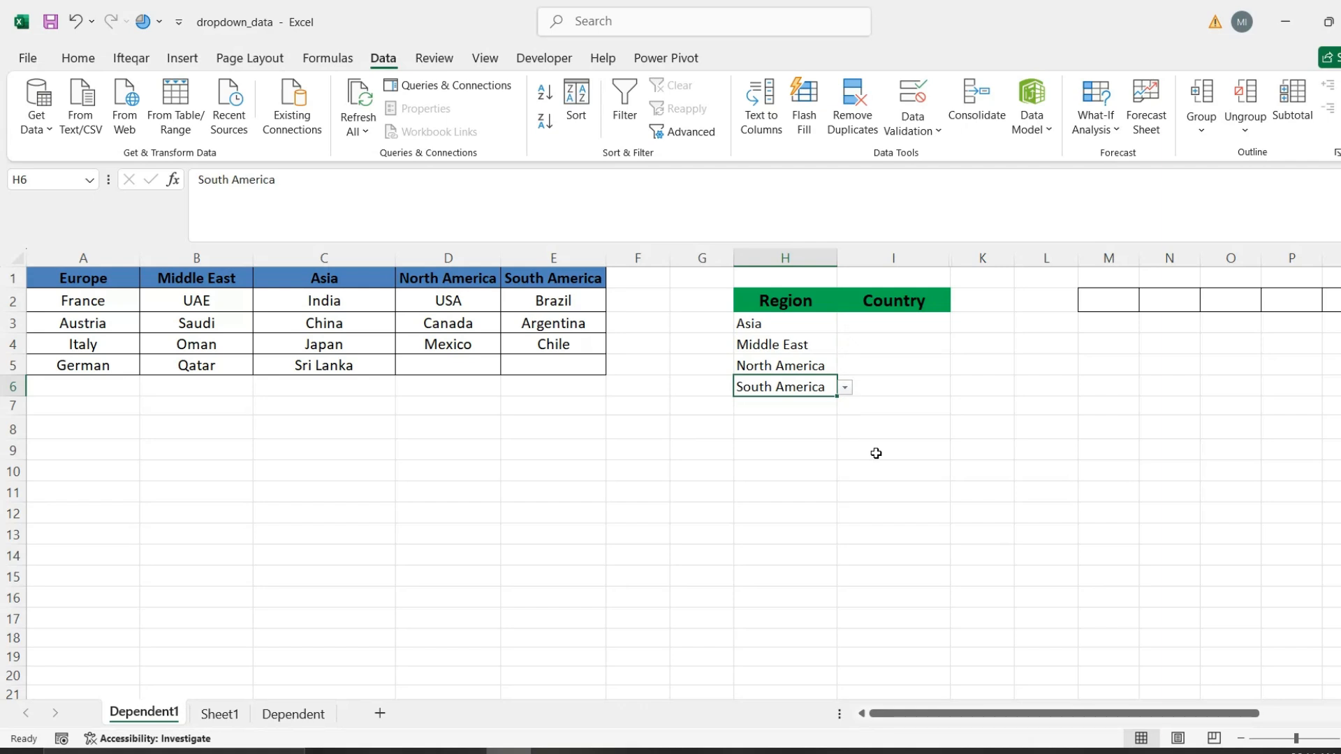
Examine the Country column beside the chosen regions, comparing cells I3 and I4 with their Region cells.
key(Up)
key(Up)
key(Up)
key(Right)
key(Up)
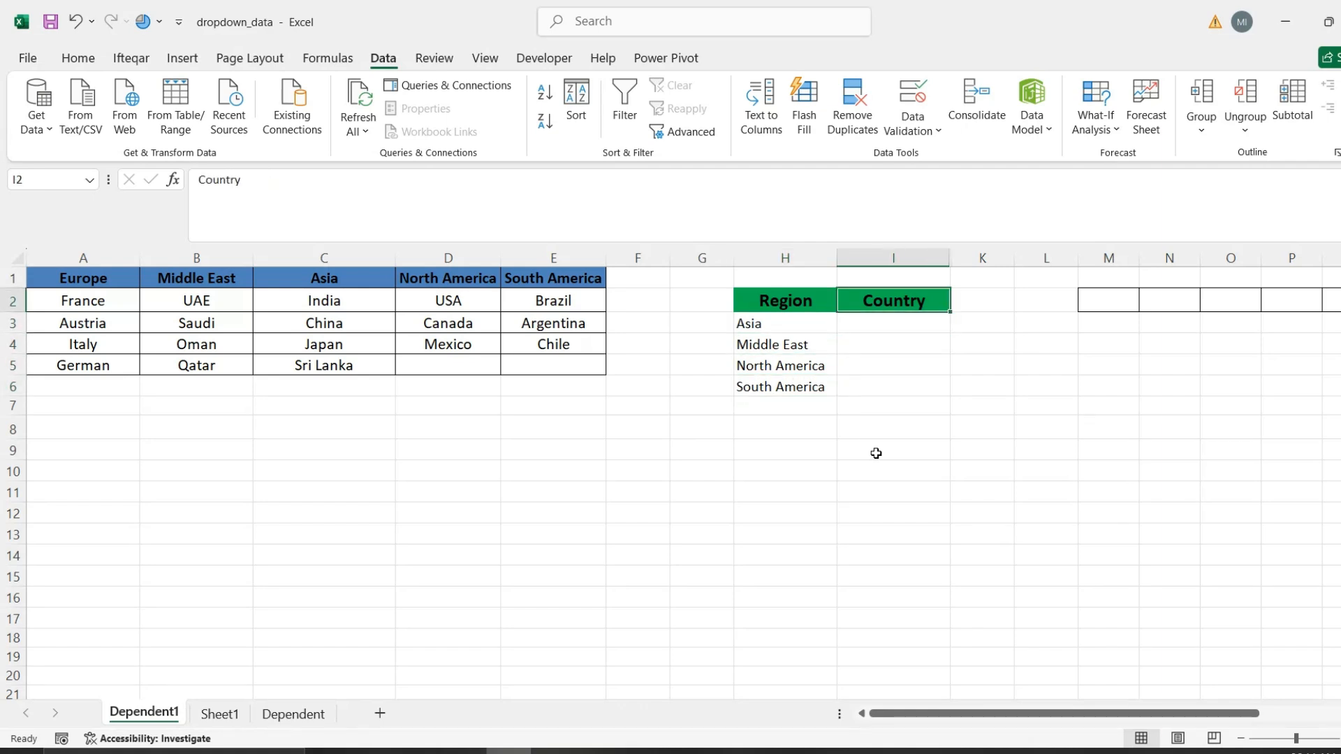
key(Down)
key(Left)
key(Right)
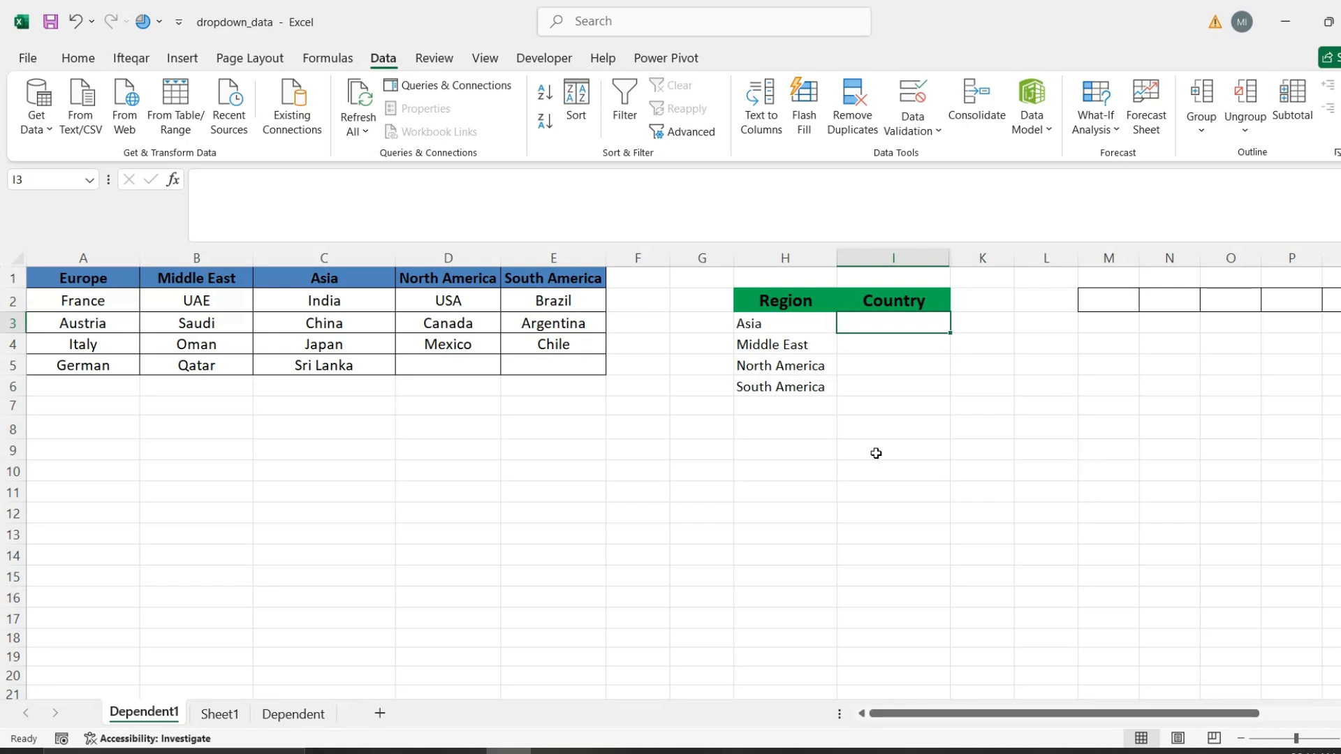
key(Left)
key(Right)
key(Down)
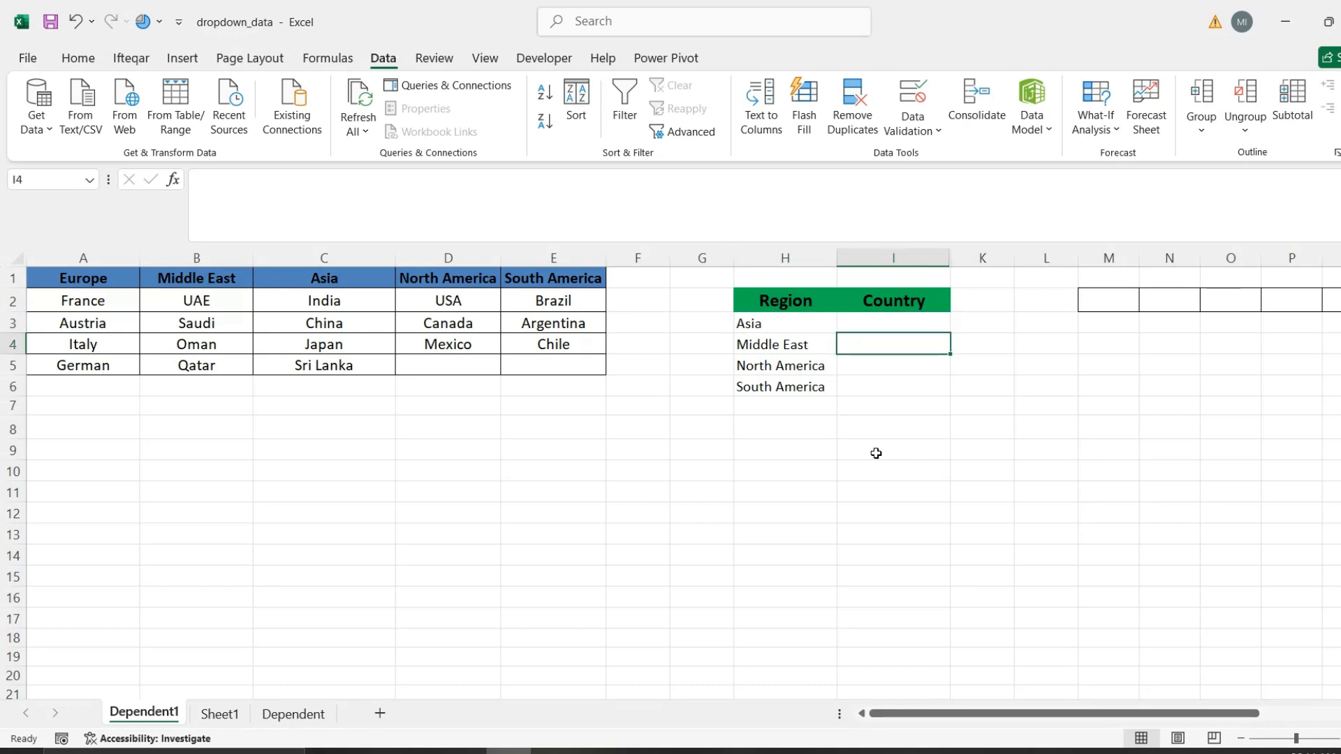
key(Up)
key(Left)
key(Right)
key(Up)
key(Down)
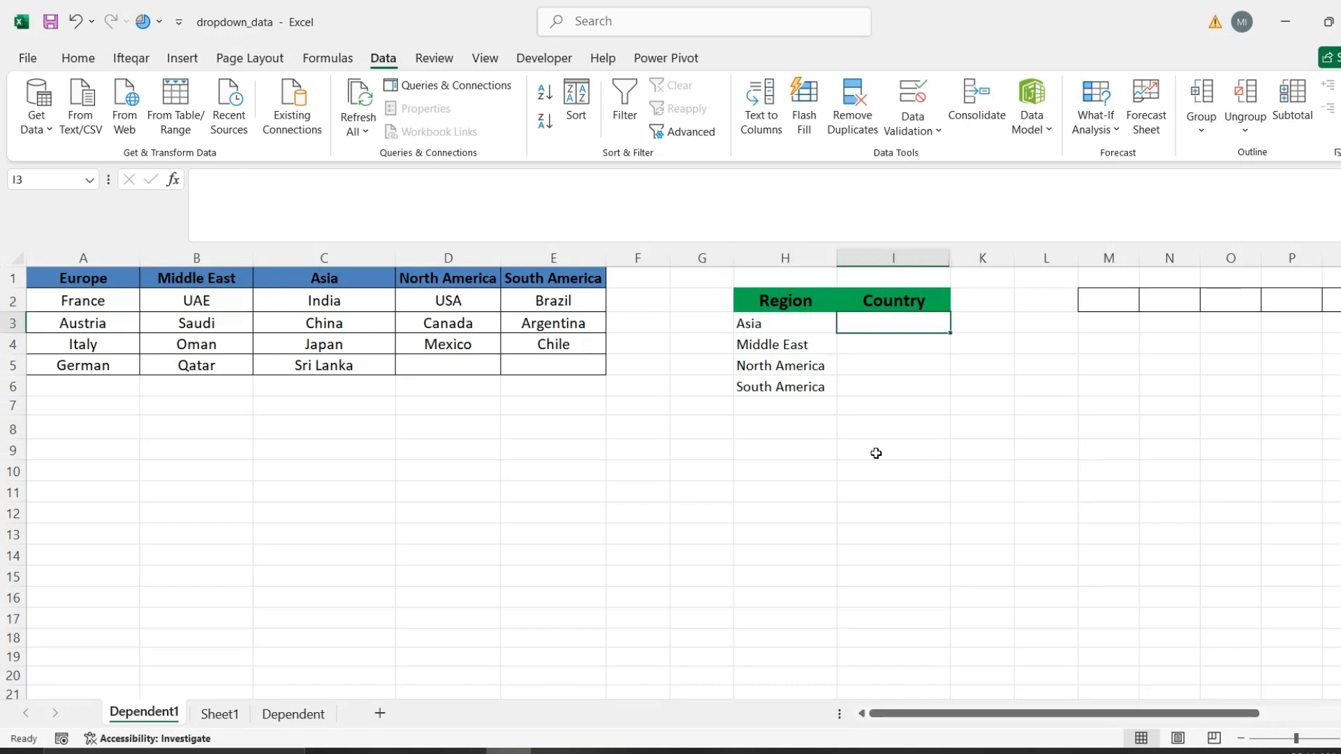
key(Up)
key(Down)
key(Up)
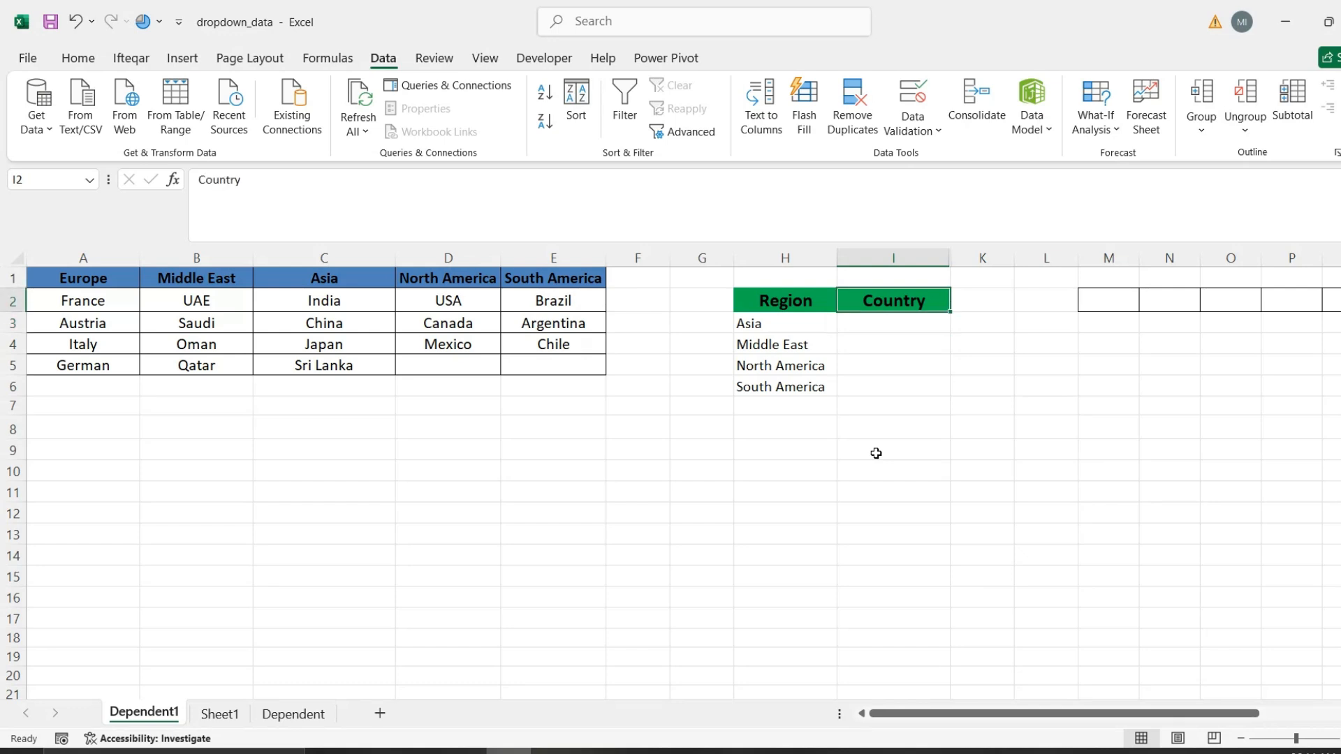
key(Down)
key(Left)
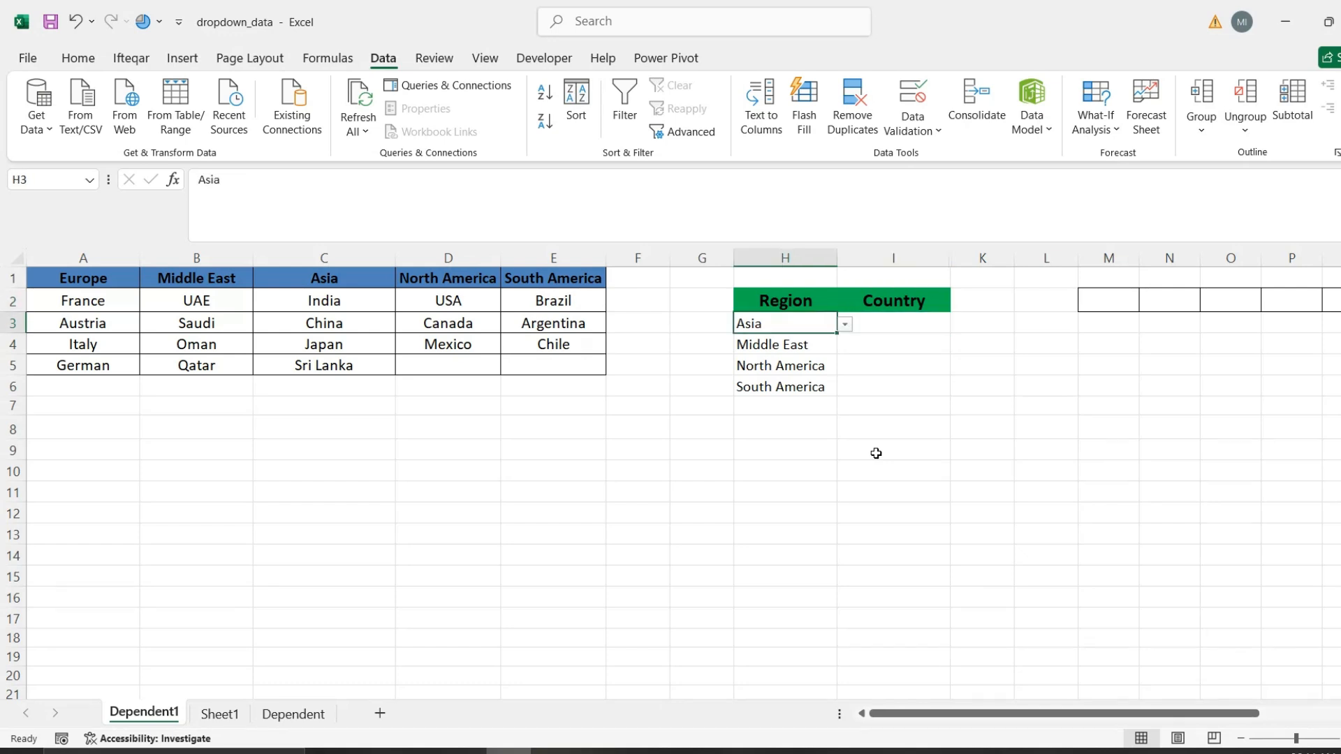
Check the region options in H3's dropdown list, keeping Asia selected.
key(Right)
key(Left)
key(alt+Down)
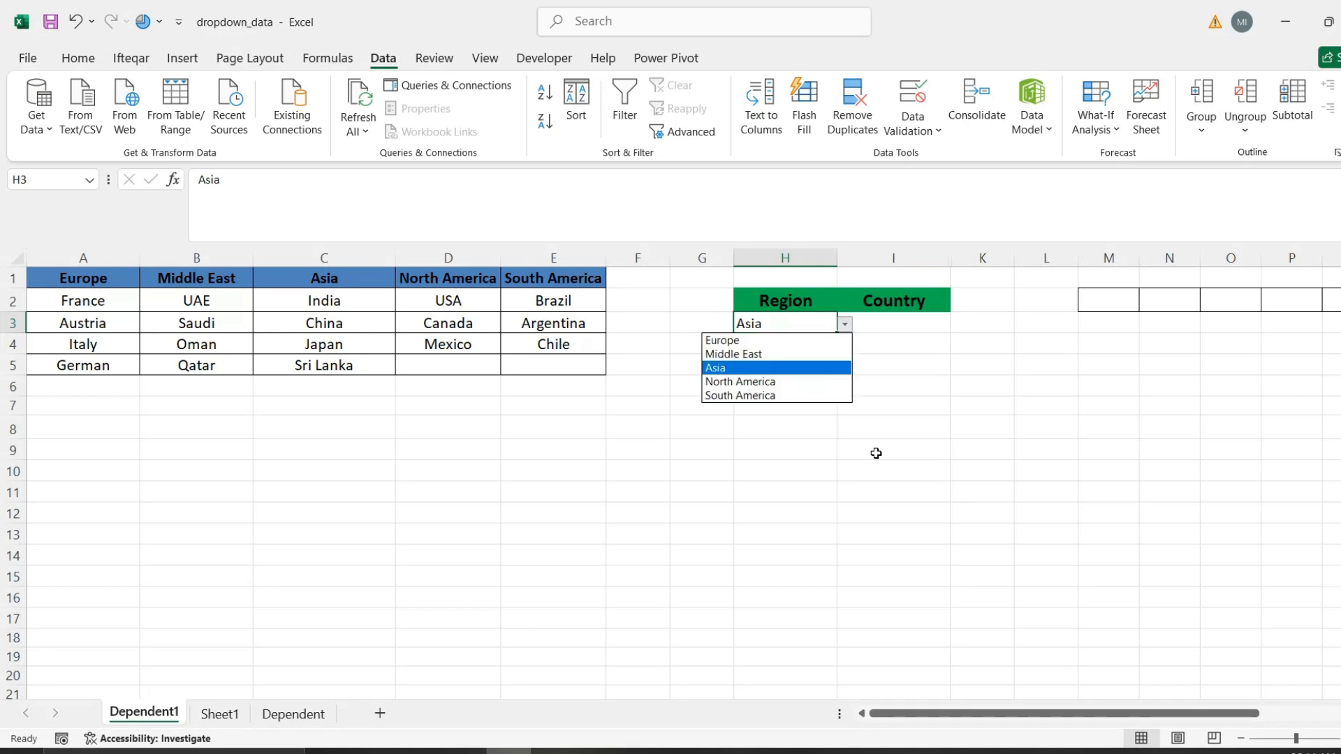
key(Return)
key(Right)
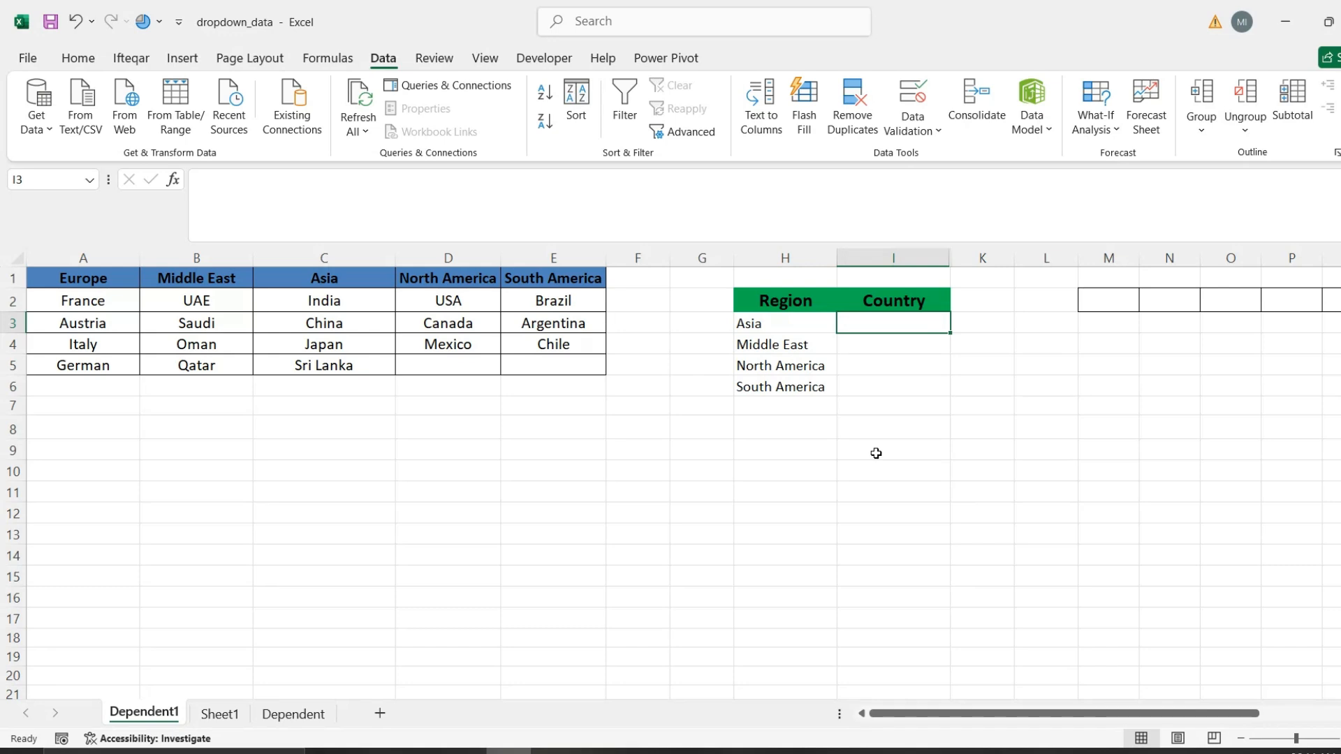
Examine the countries listed beneath the Asia header in the source table.
key(Left)
key(Left)
key(Left)
key(Left)
key(Left)
key(Left)
key(Left)
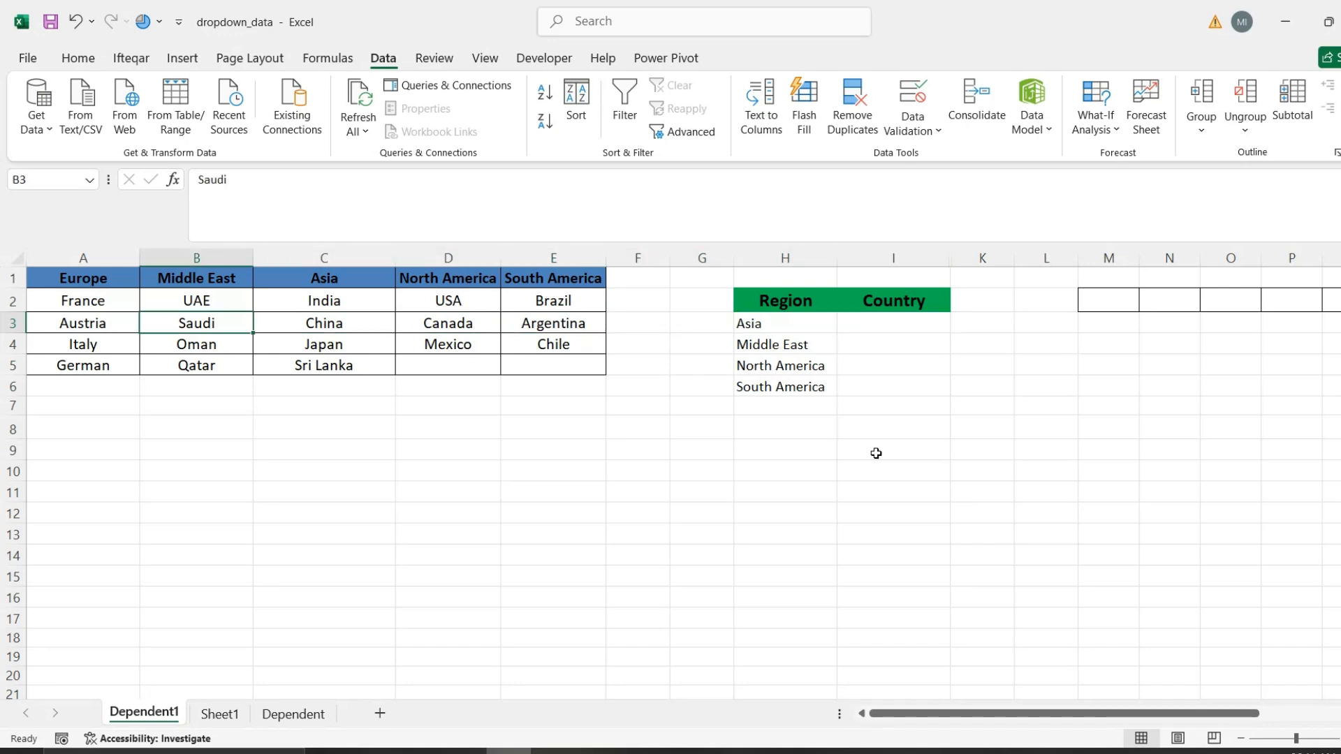
key(Up)
key(Right)
key(Up)
key(Down)
key(Down)
key(Down)
key(Down)
key(Down)
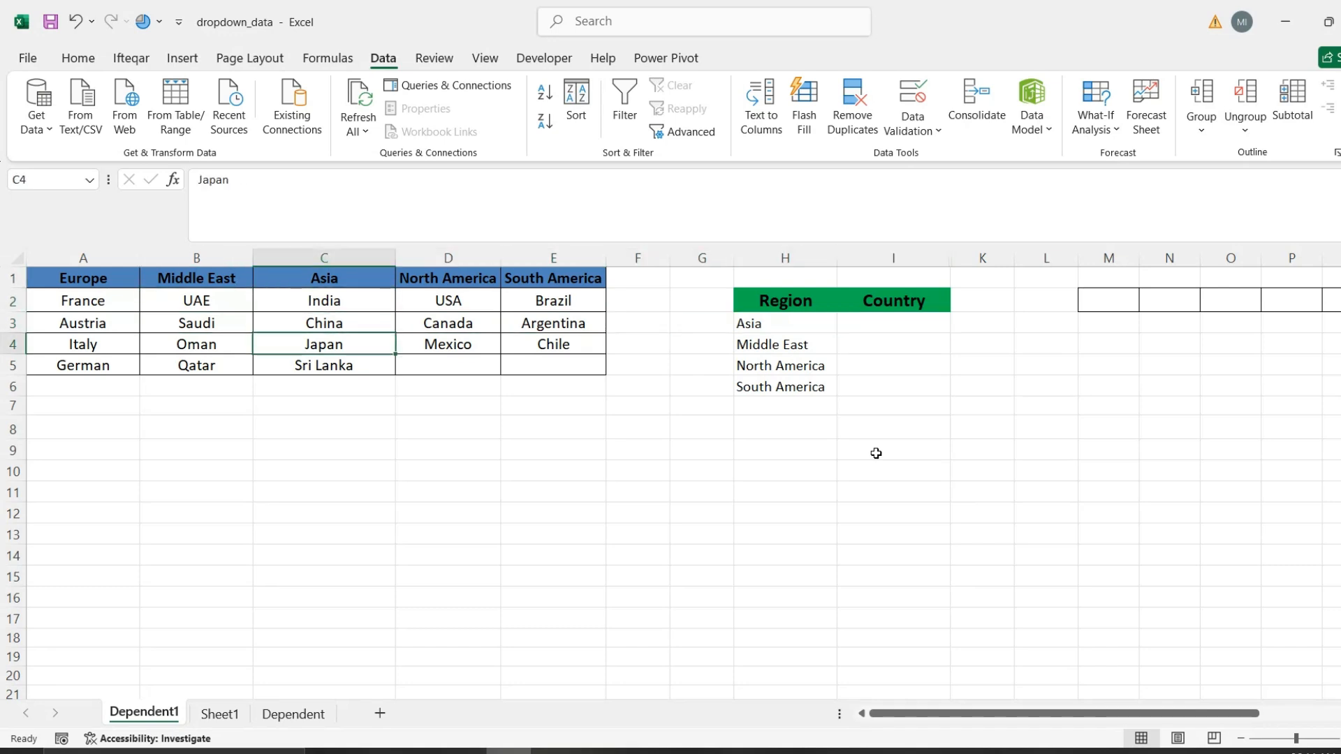
Examine the Asia and Middle East entries in H3 and H4 alongside their Country cells.
key(Right)
key(Right)
key(Right)
key(Right)
key(Up)
key(Up)
key(Right)
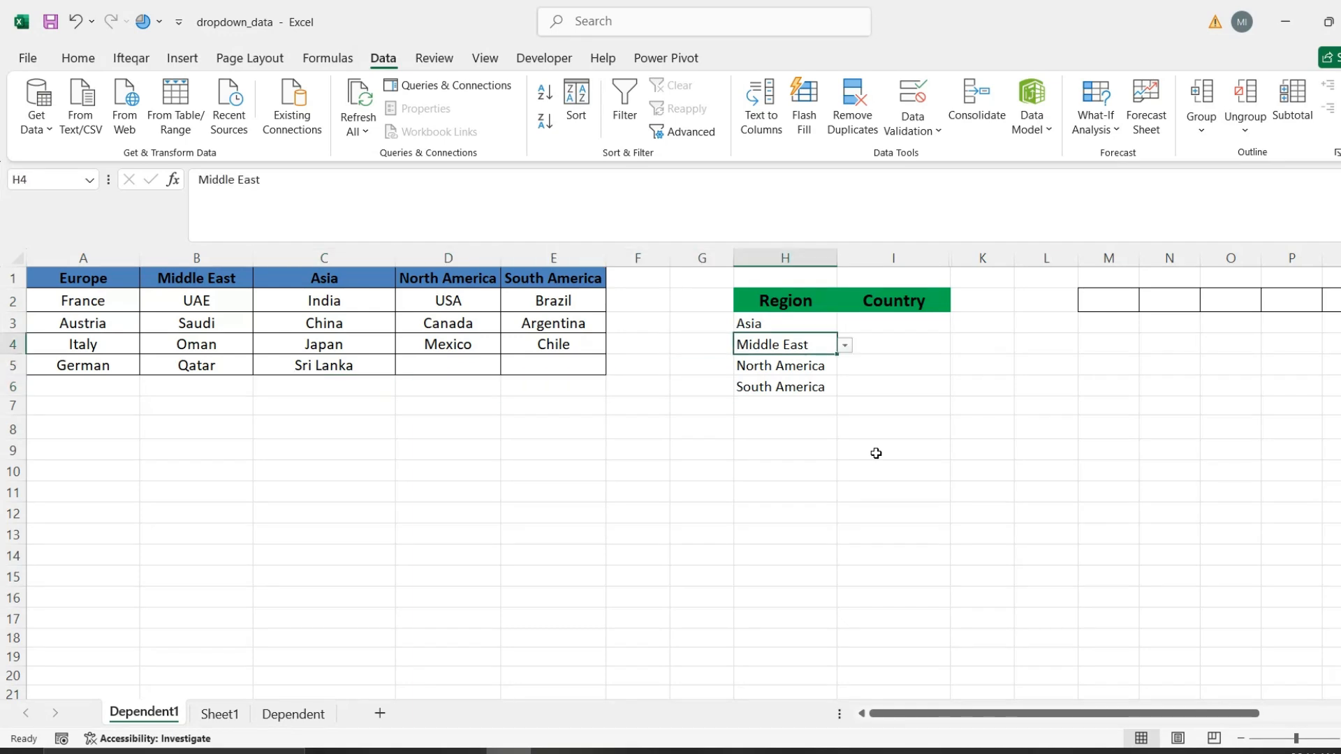
key(Up)
key(Right)
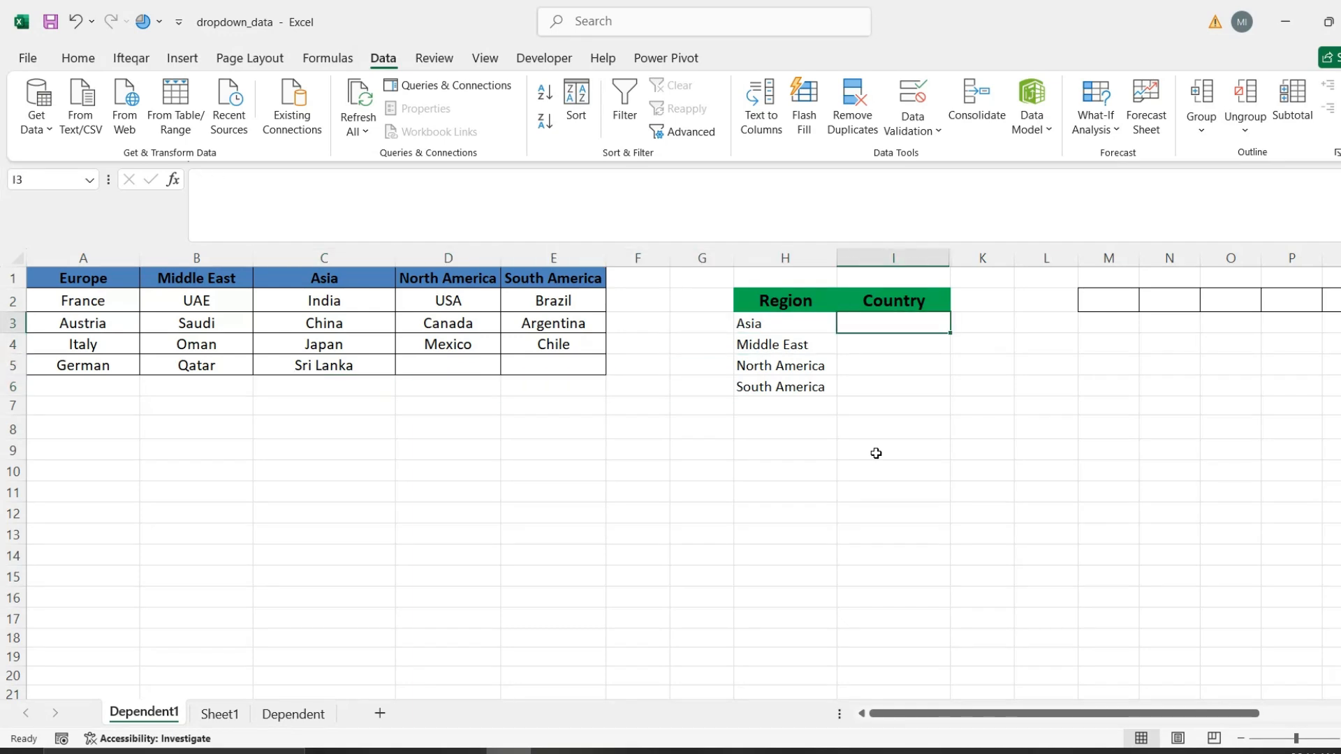
key(Left)
key(Down)
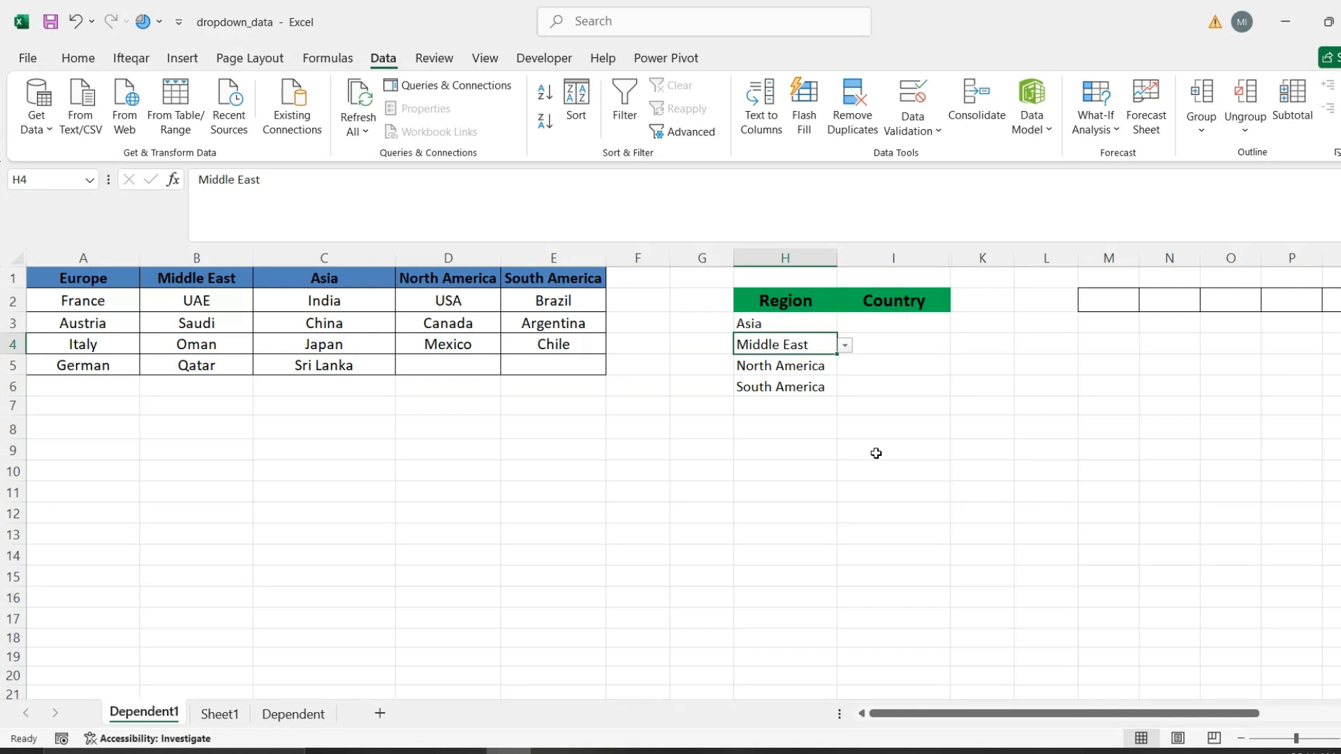
key(Right)
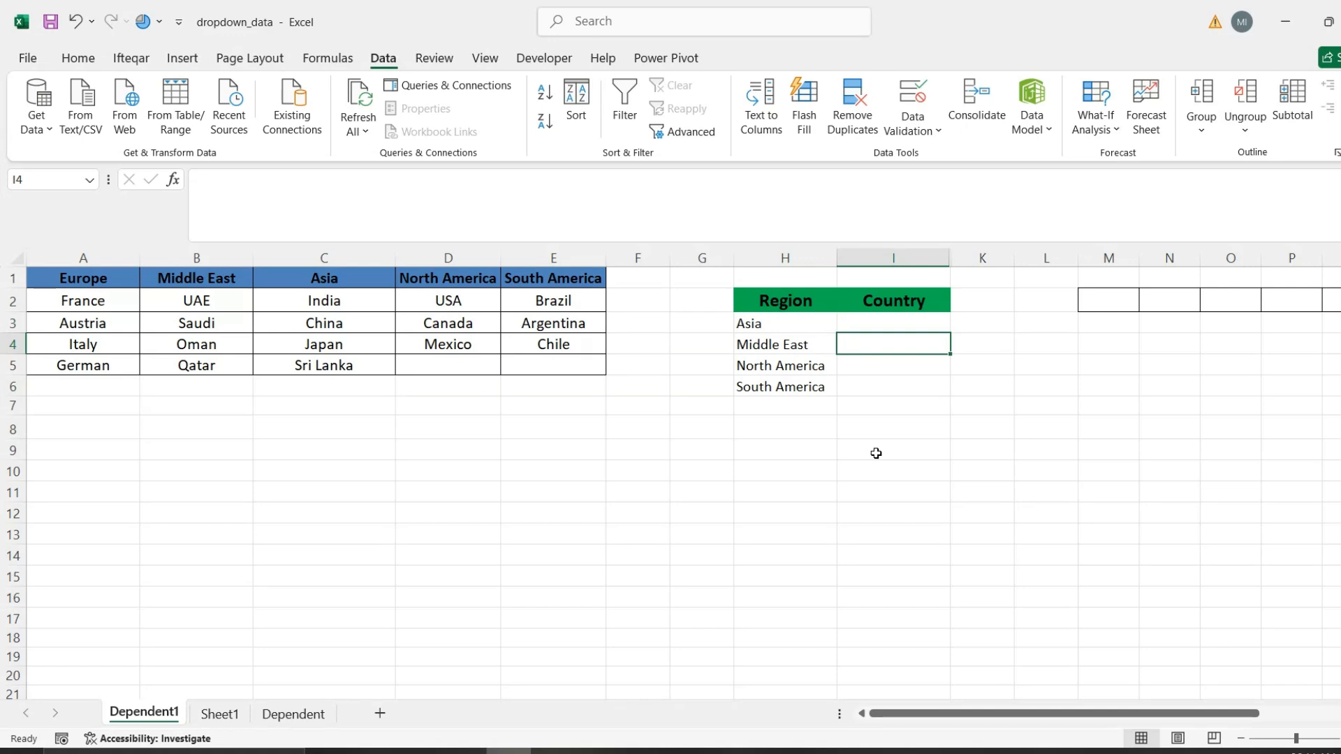
key(Up)
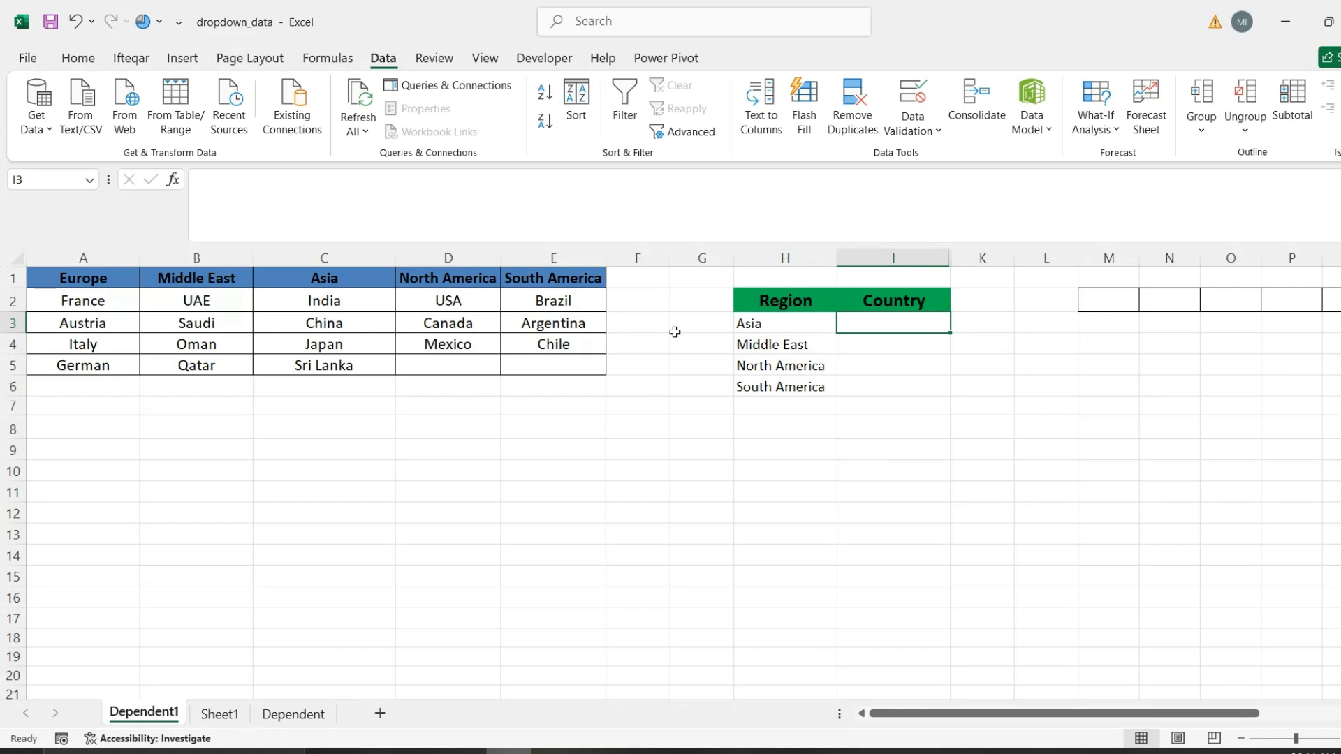
Set the data validation of Country cells I3:I6 to allow a list, ready for its source.
key(shift+Down)
key(shift+Down)
key(shift+Down)
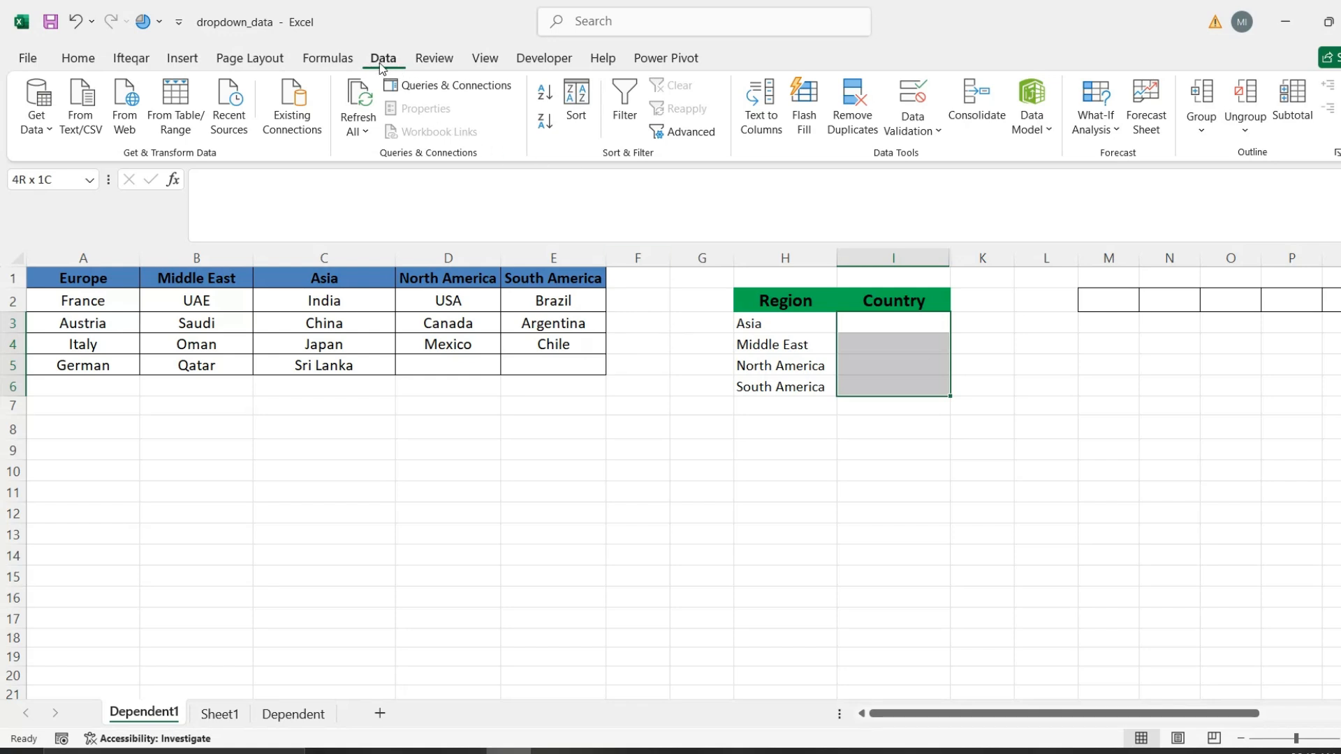
click(908, 132)
click(943, 158)
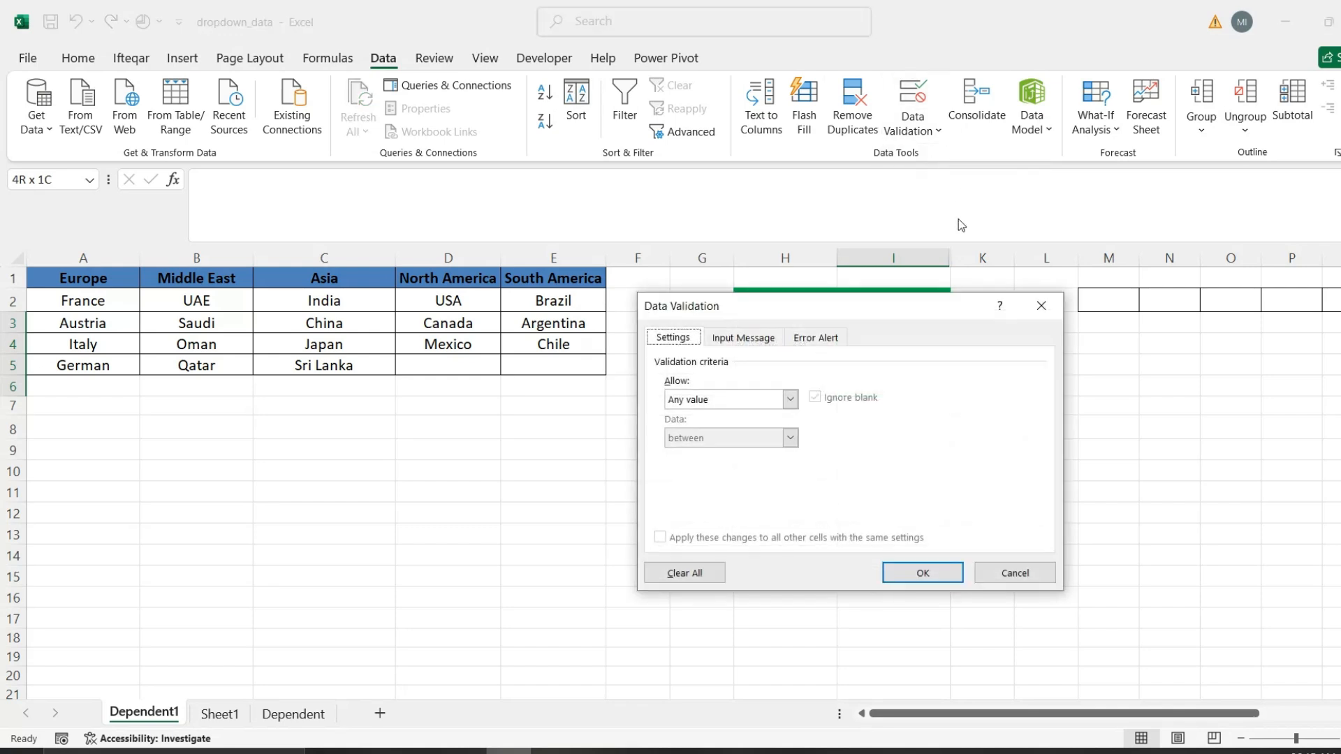
click(789, 399)
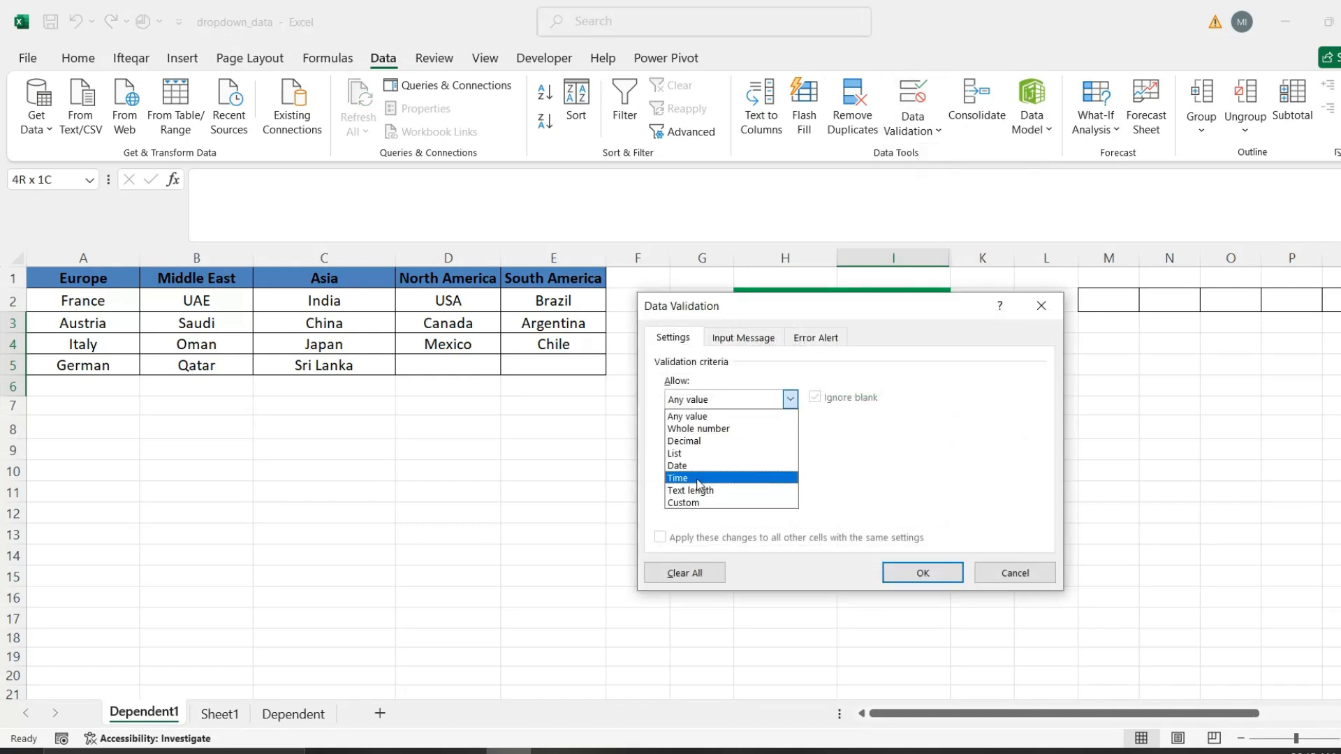
click(676, 453)
click(703, 476)
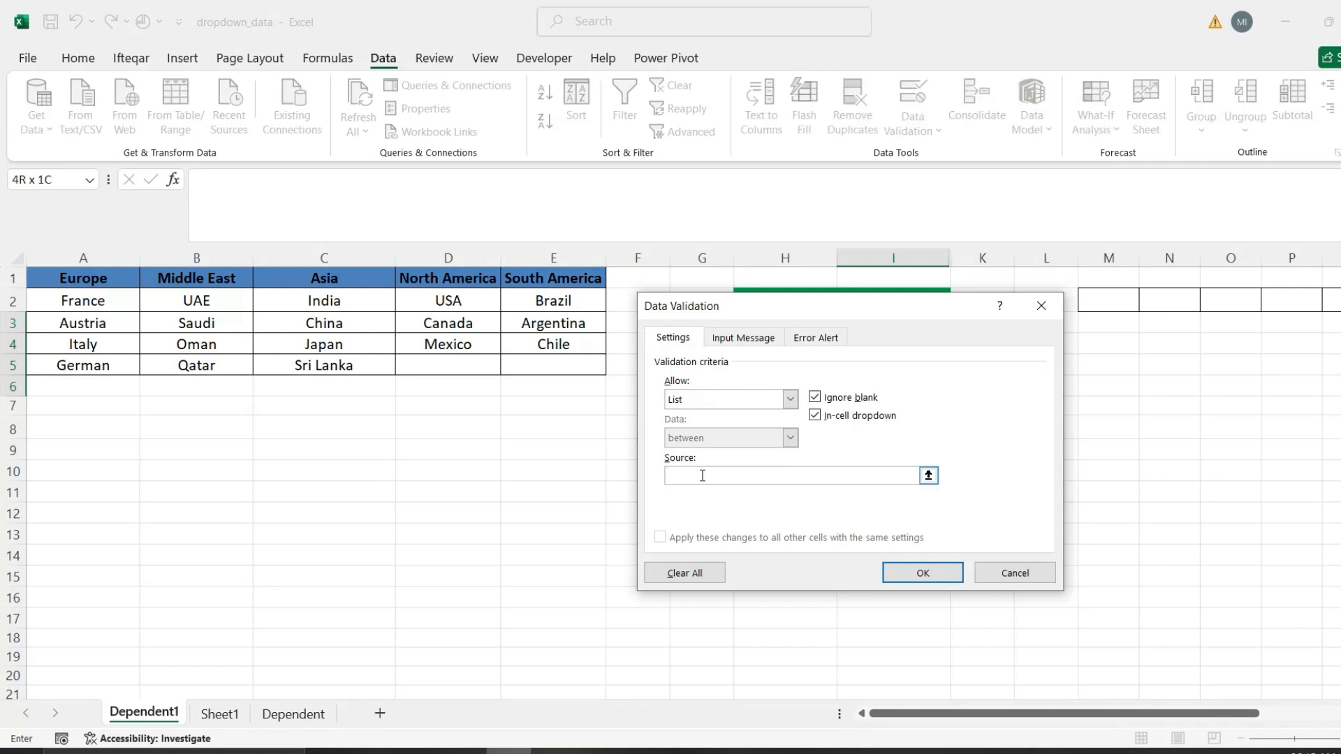
Begin the list source with an XLOOKUP formula that uses H3 as a fully relative lookup value: =xlookup(H3,.
text(=xlookup()
drag(764, 307, 1022, 330)
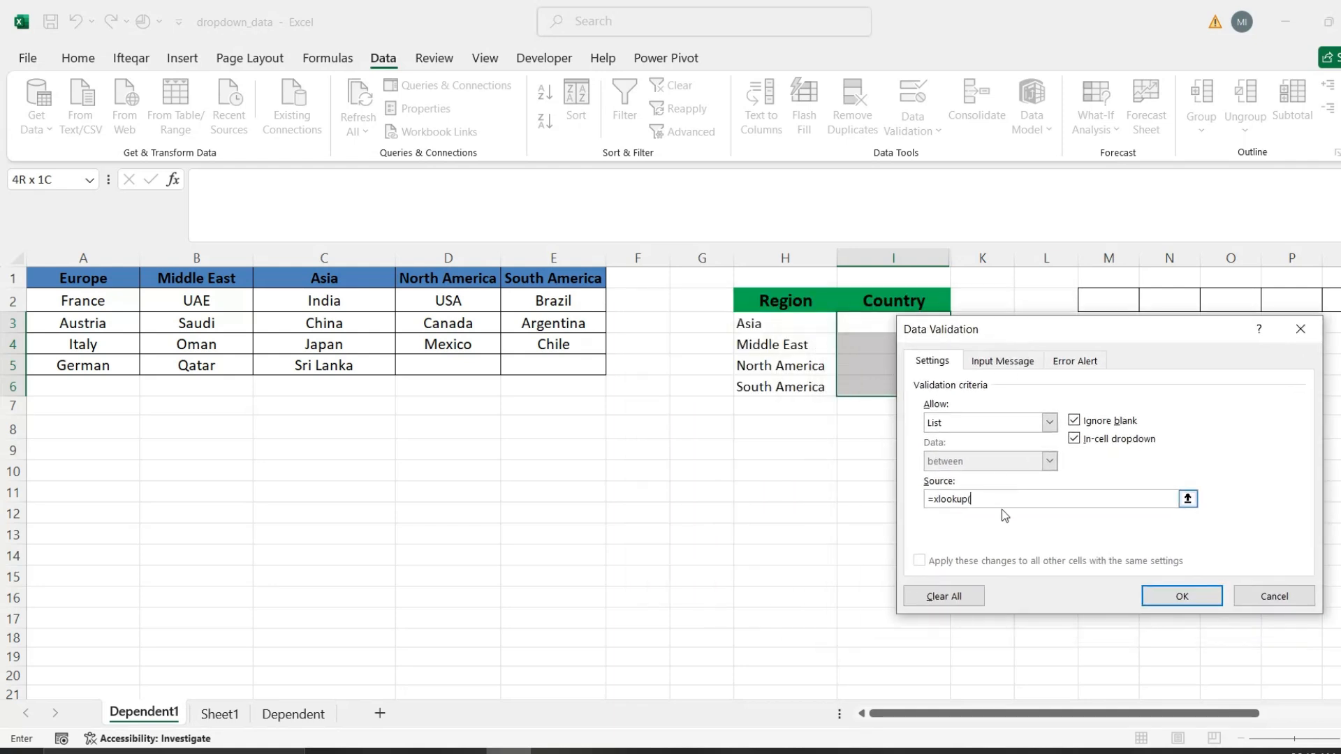
click(771, 326)
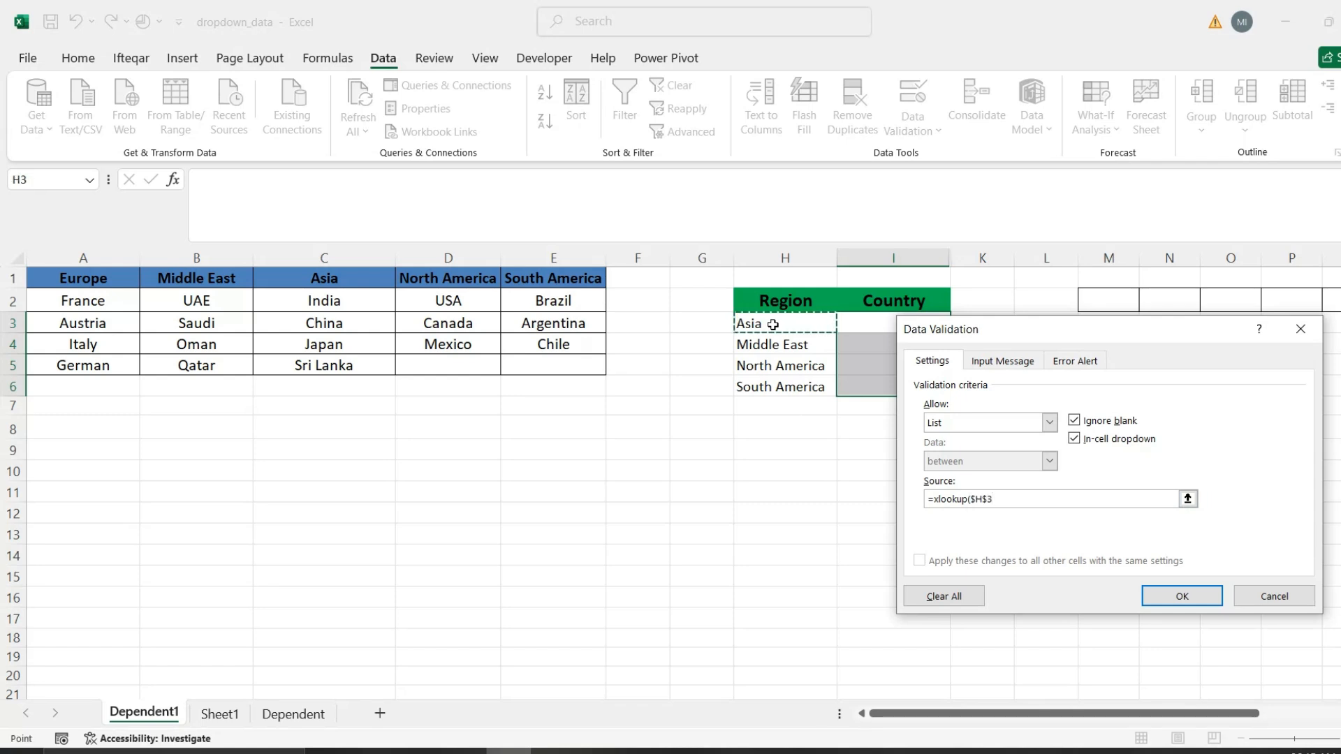
text(,)
click(988, 500)
key(BackSpace)
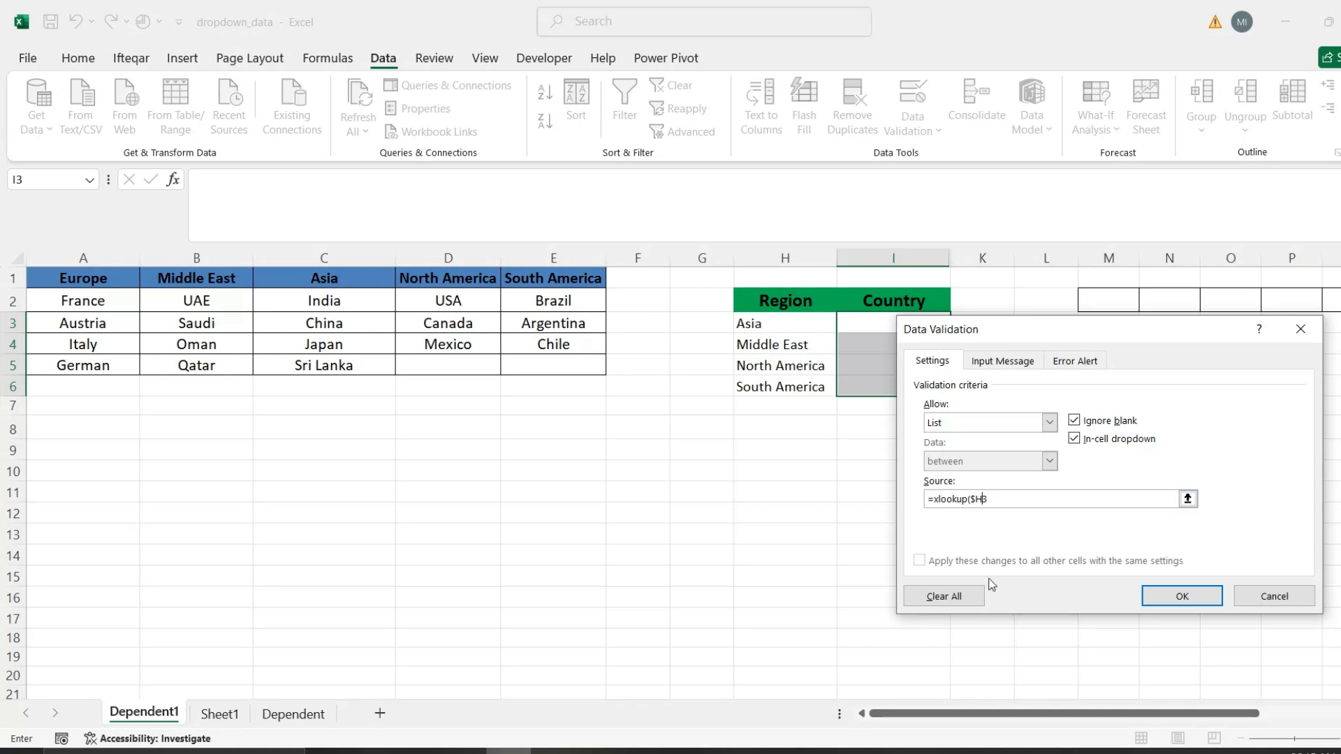
click(976, 500)
key(BackSpace)
text(,)
Complete the XLOOKUP source with lookup range $A$1:$E$1 and return range $A$2:$E$5, and apply the validation.
click(109, 278)
key(ctrl+shift+Right)
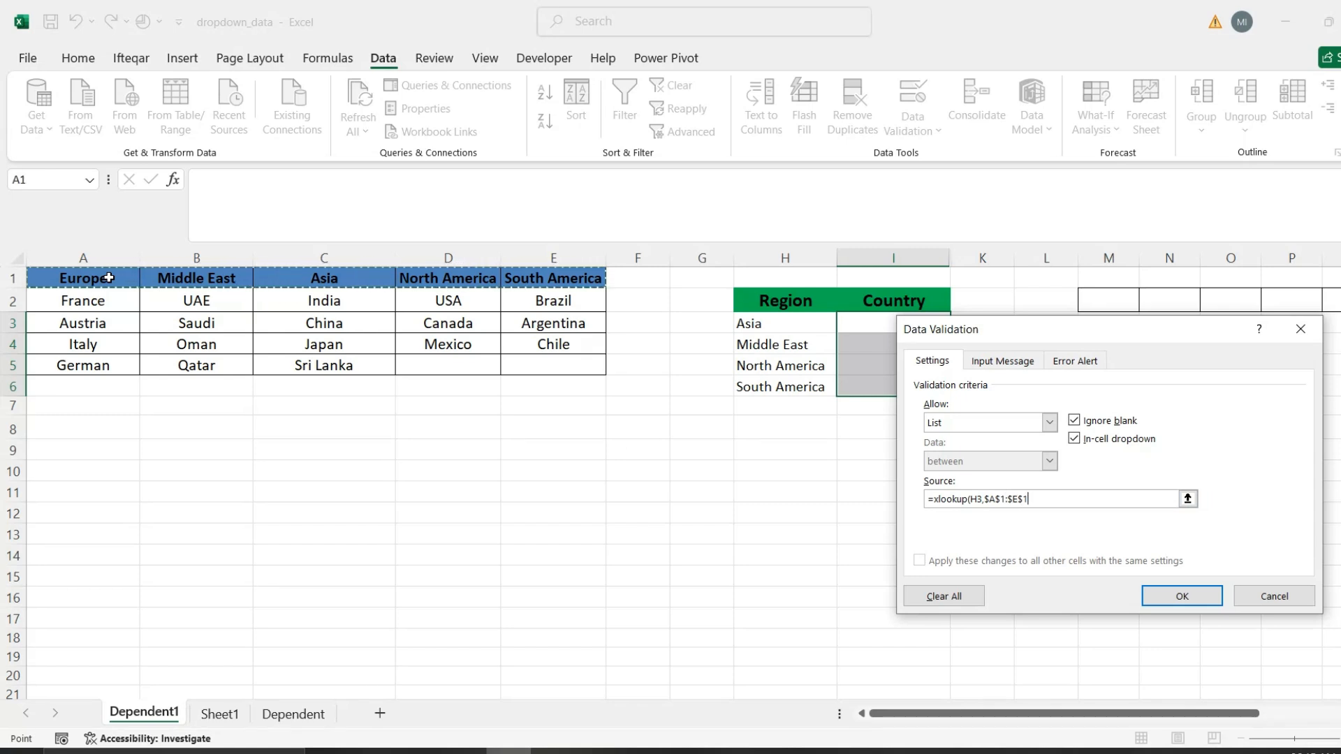
text(,)
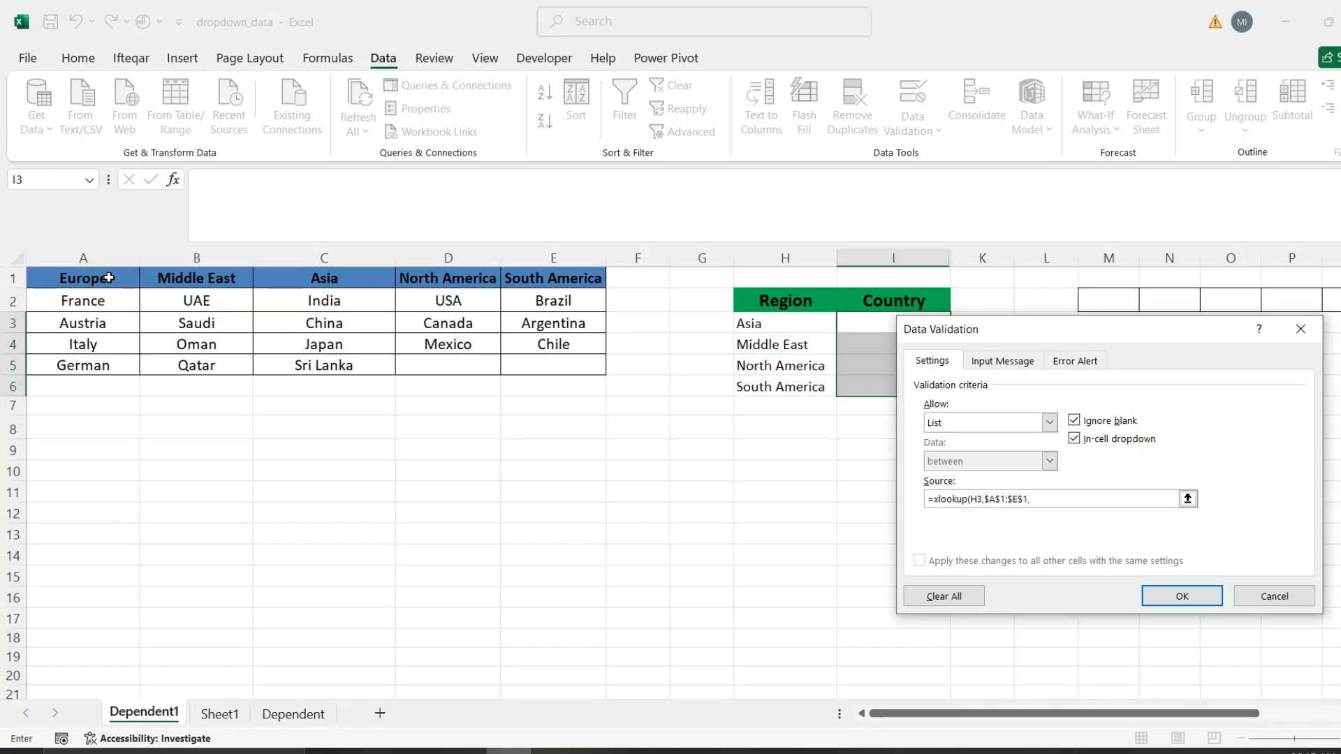
click(83, 302)
key(ctrl+shift+Right)
key(ctrl+shift+Down)
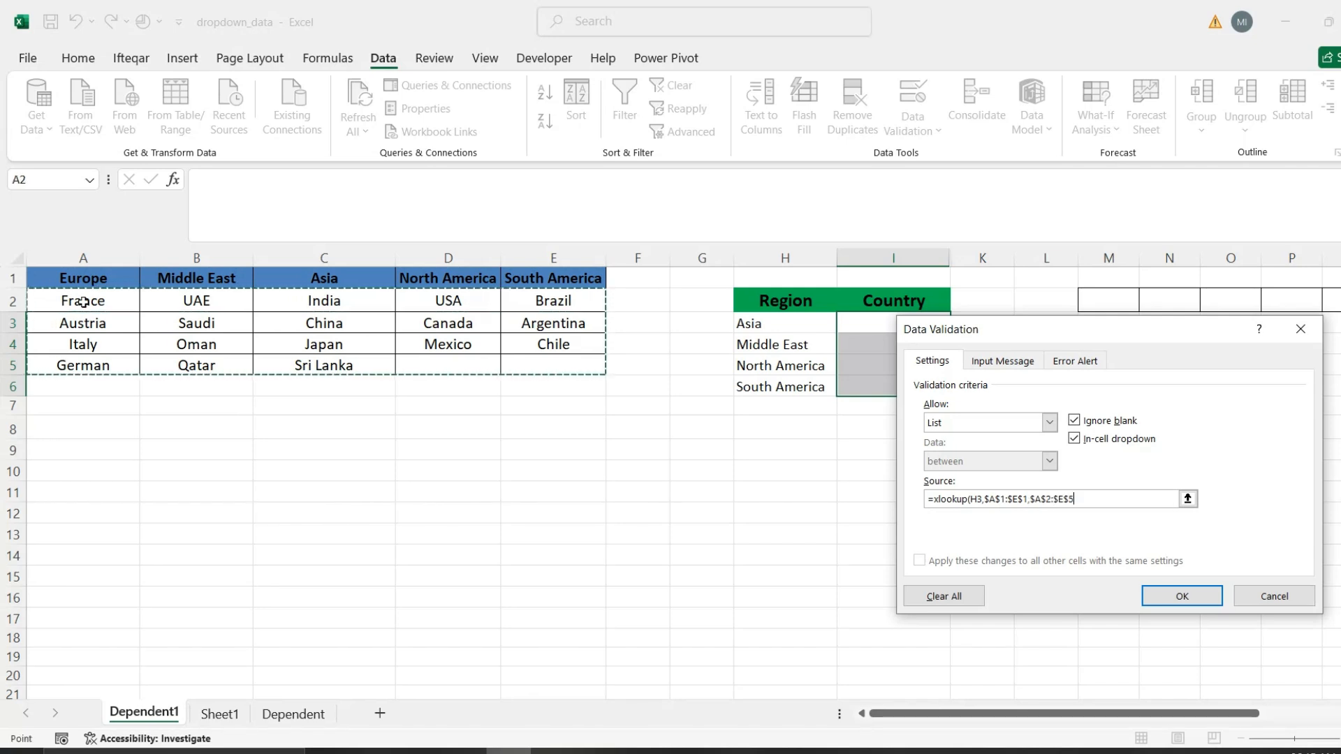
text())
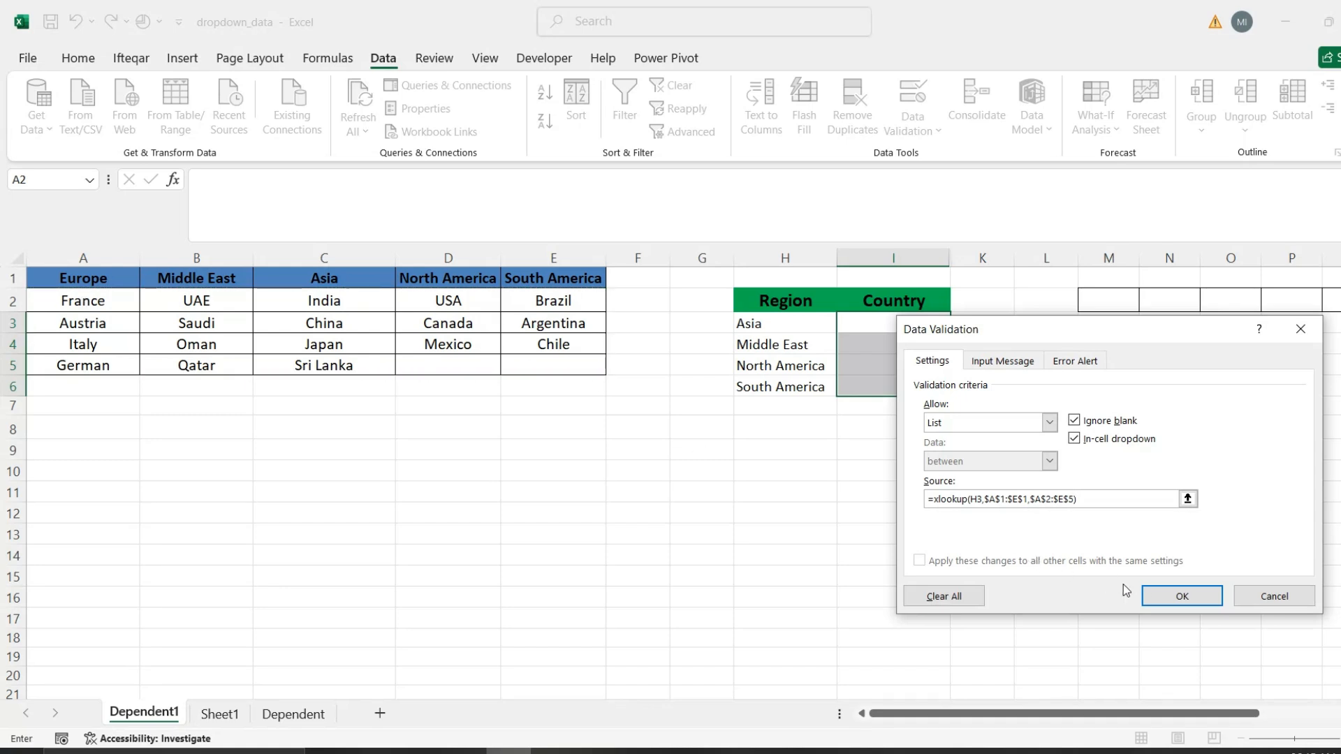
click(1162, 595)
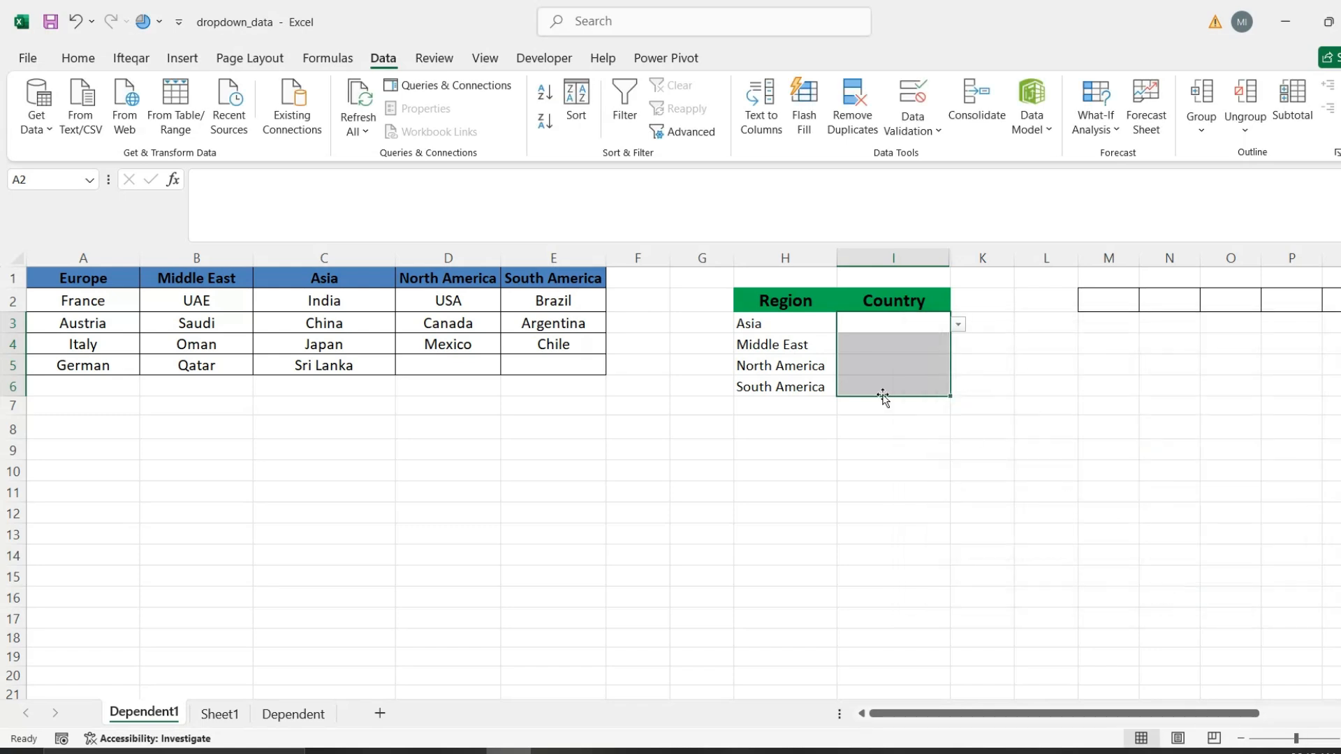
Check the Country cells I3:I6 and the countries offered in I3's dropdown list for Asia.
key(Down)
key(Down)
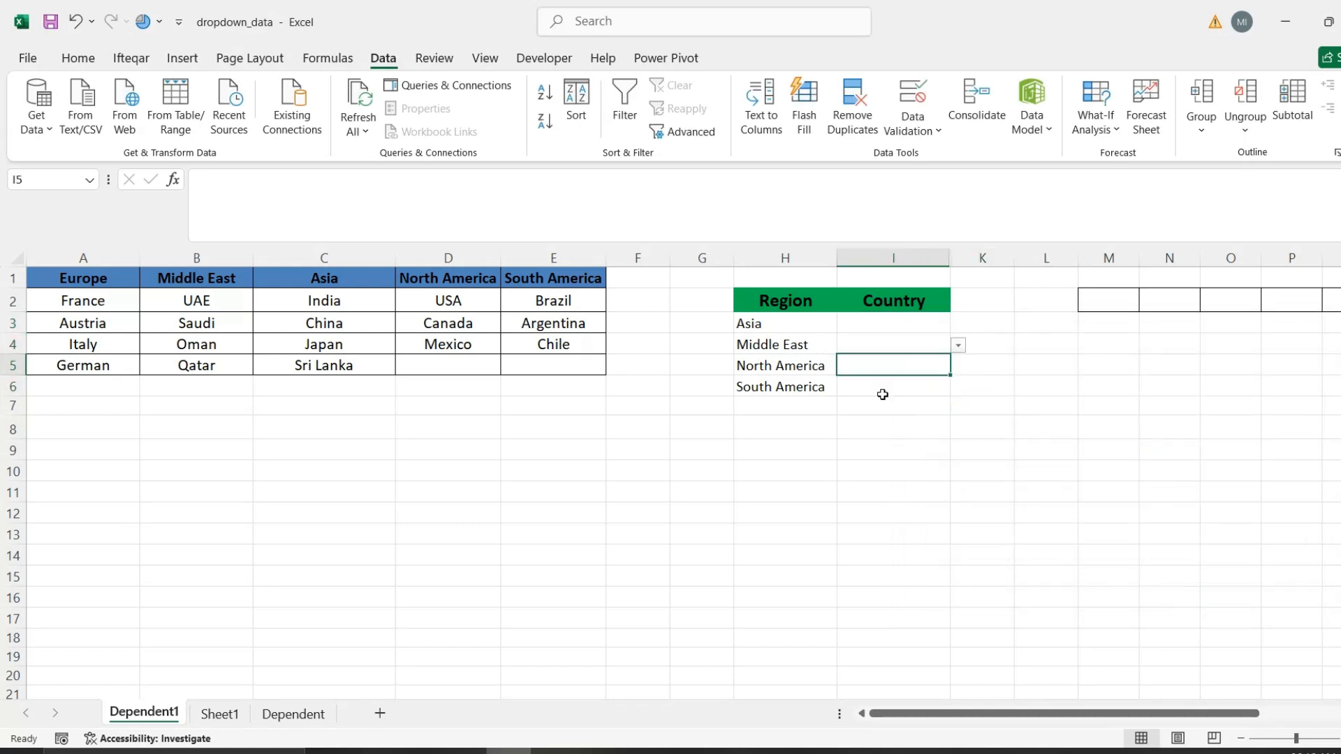
key(Down)
key(Up)
key(Up)
key(Up)
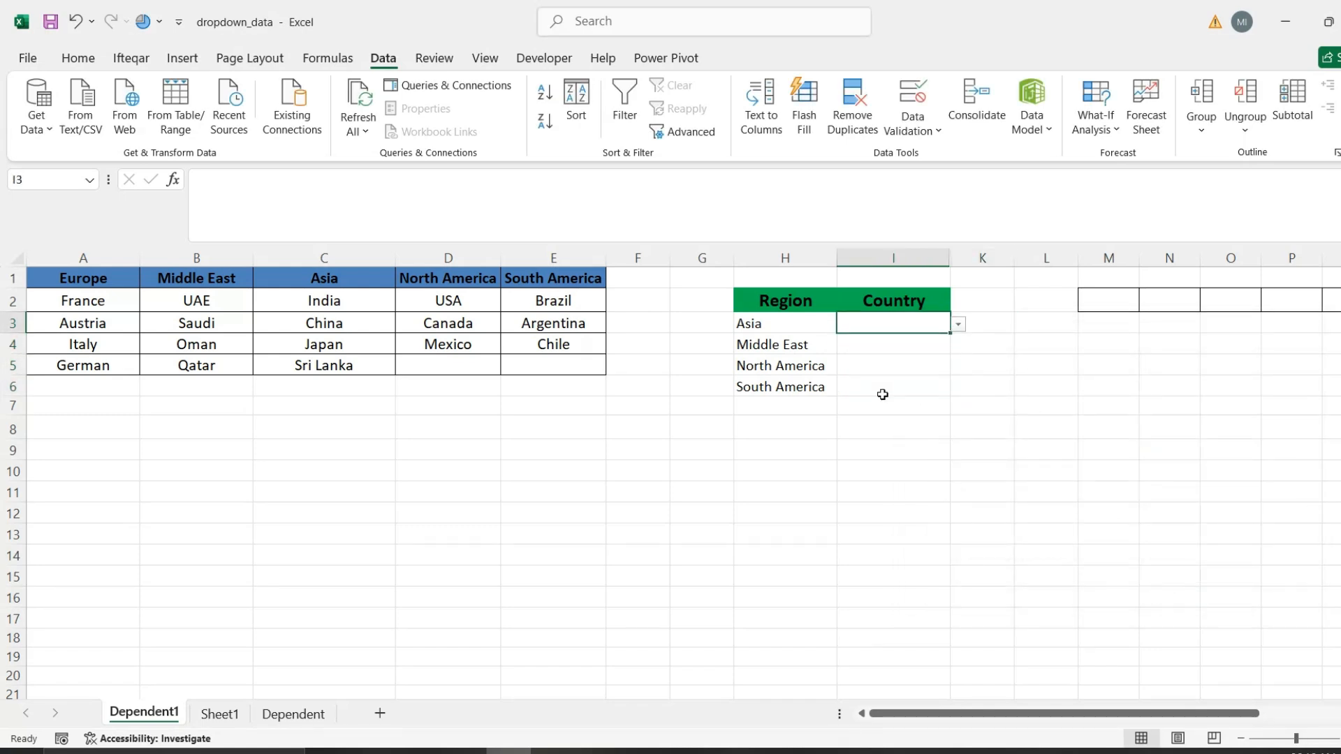
key(alt+Down)
key(Down)
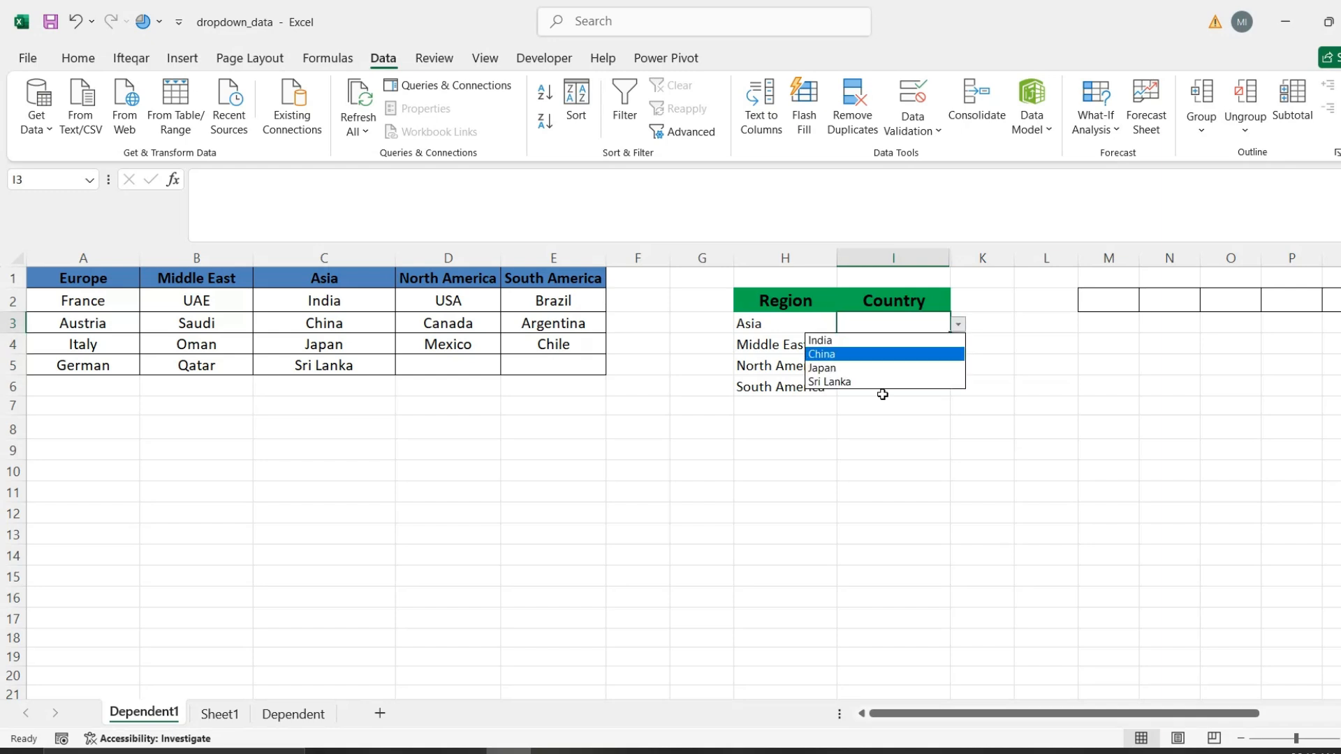
key(Down)
key(Escape)
key(Left)
key(Right)
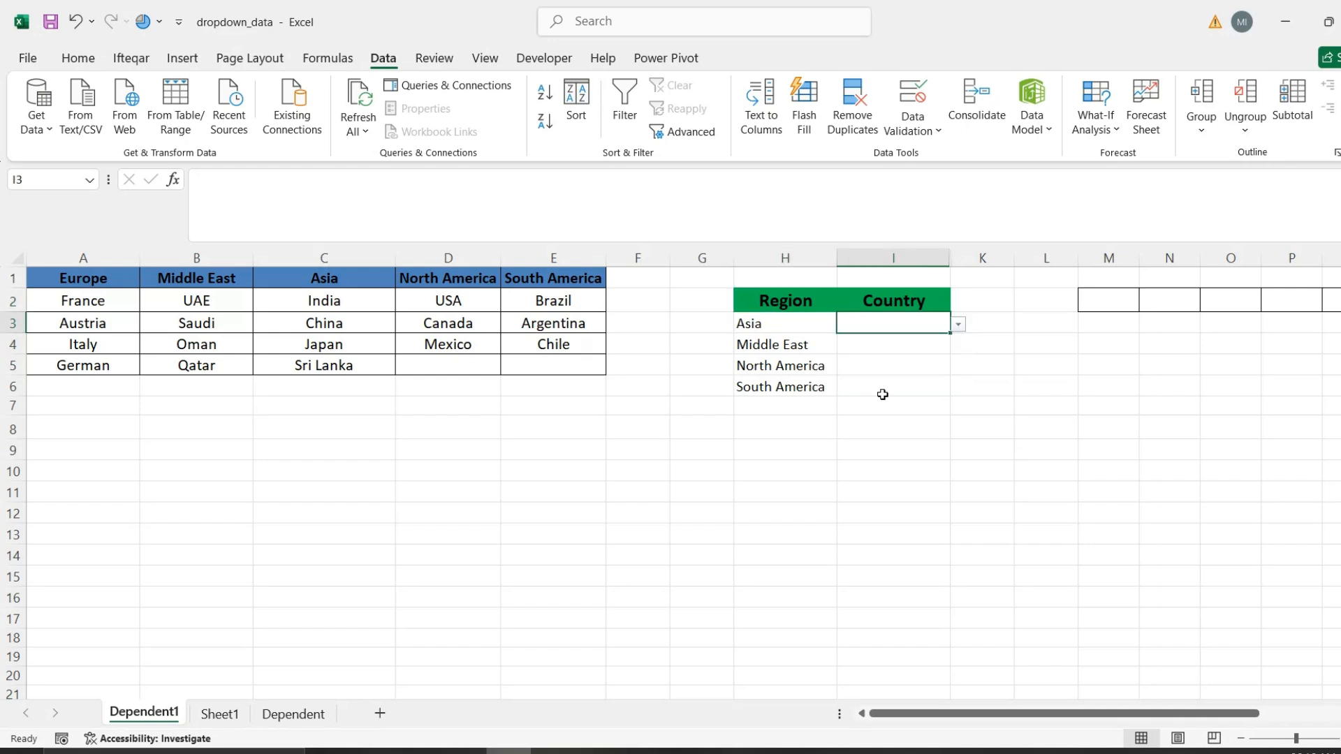
Choose India from the dropdown list in Country cell I3 beside Asia.
key(alt+Down)
key(Down)
key(Down)
key(Down)
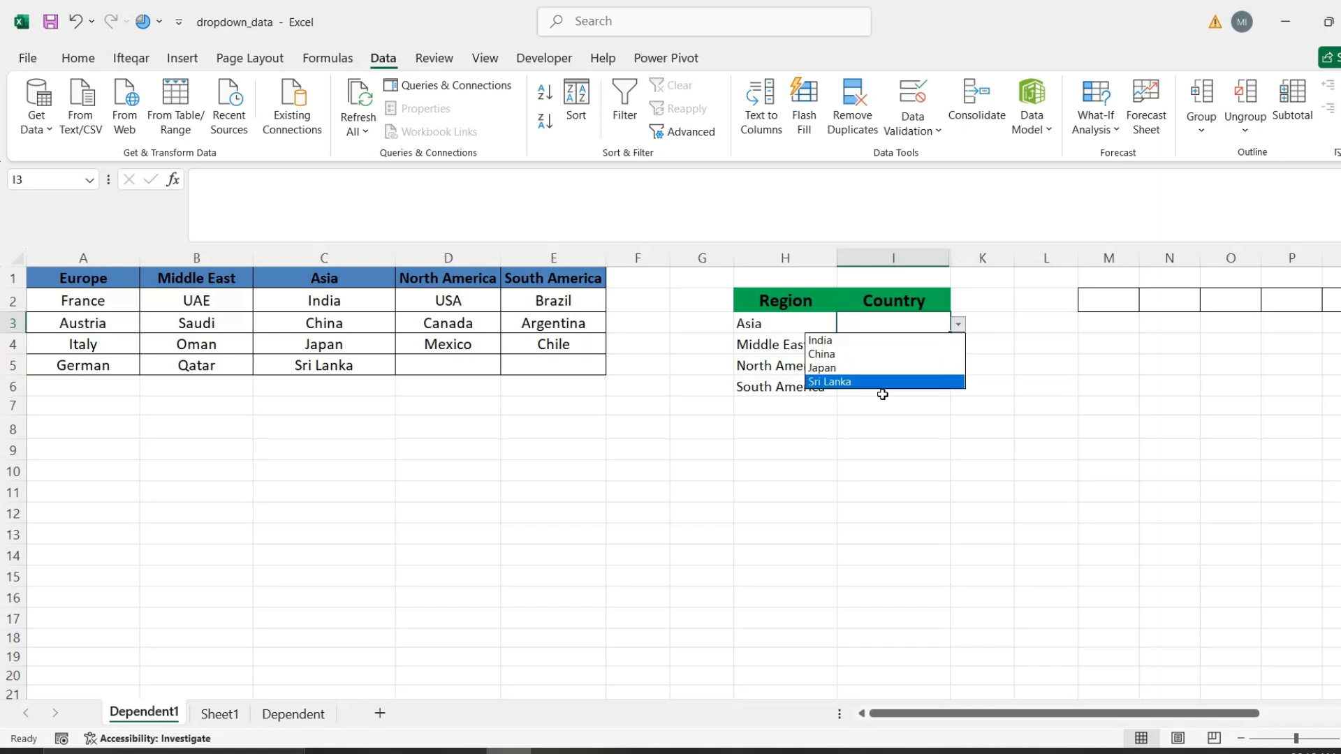
key(Up)
key(Up)
key(Up)
key(Return)
Choose UAE as the country in I4 beside the Middle East region.
key(Left)
key(Down)
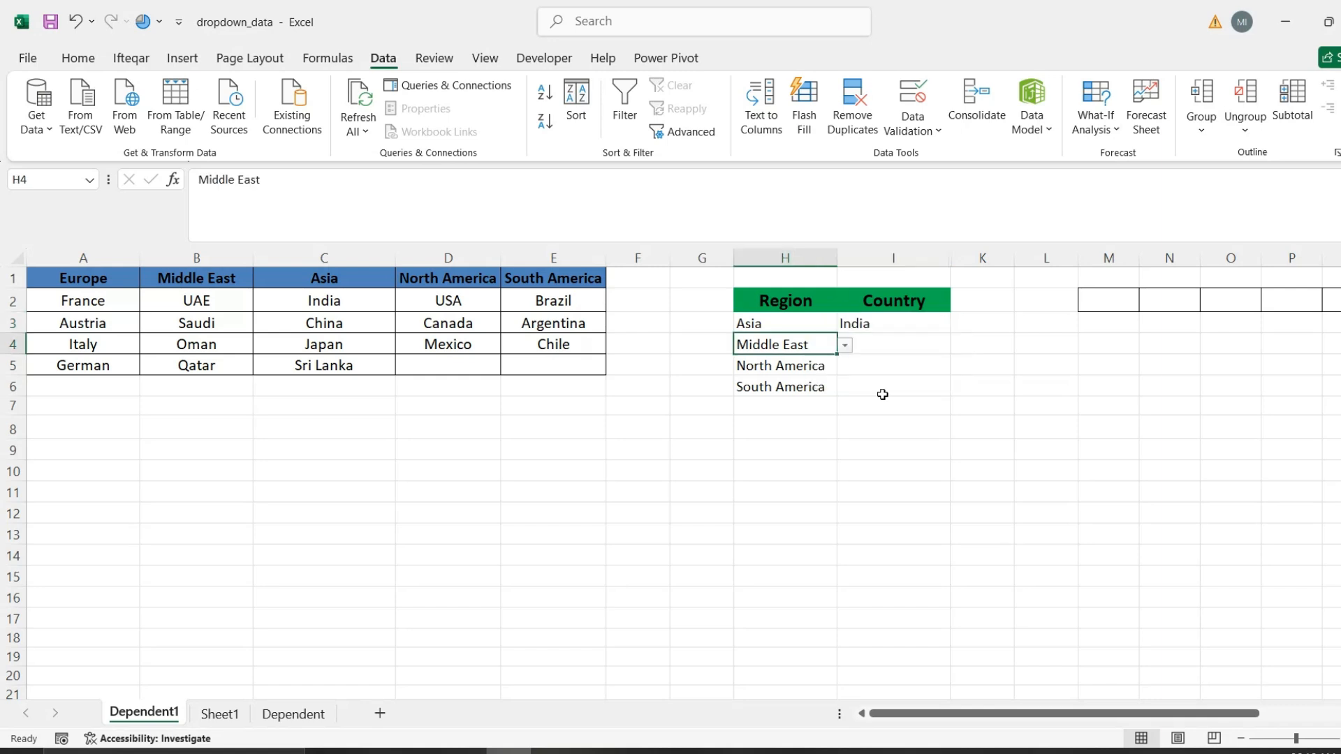
key(Up)
key(Down)
key(Right)
key(alt+Down)
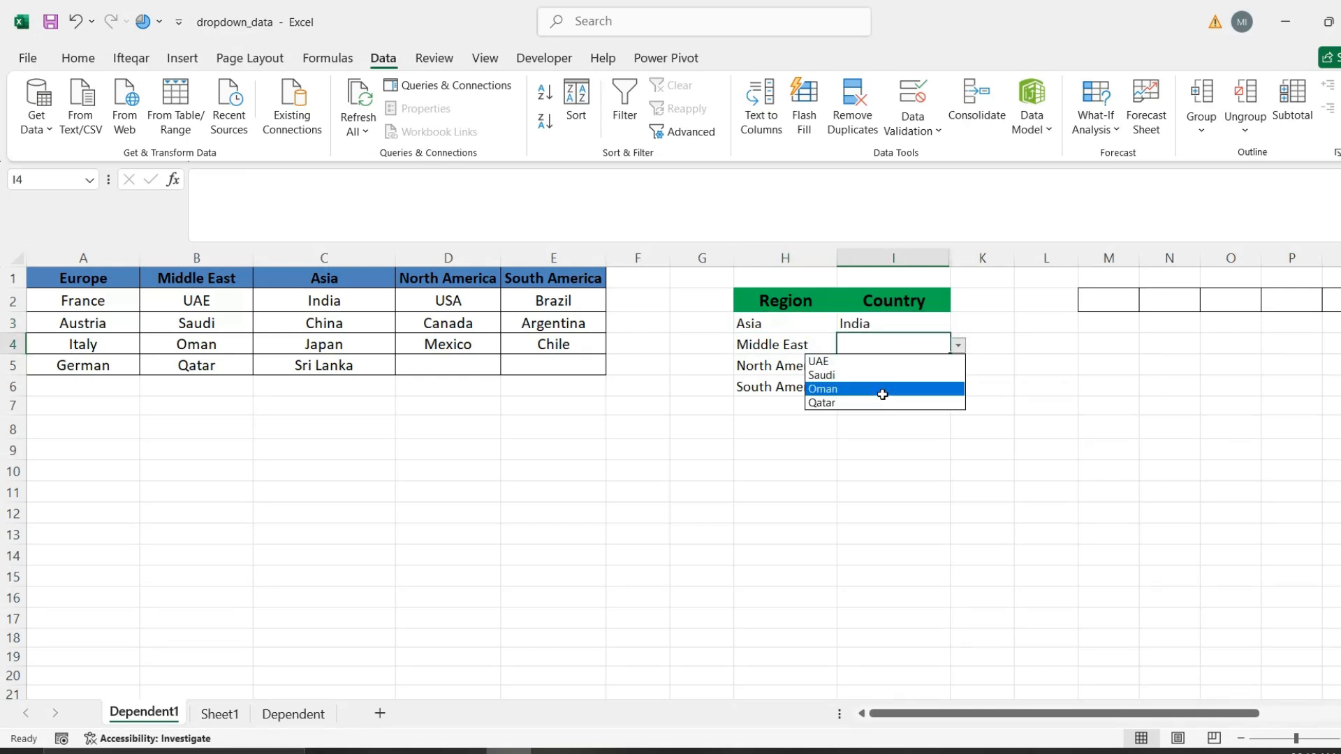
key(Escape)
text(UAE)
key(Left)
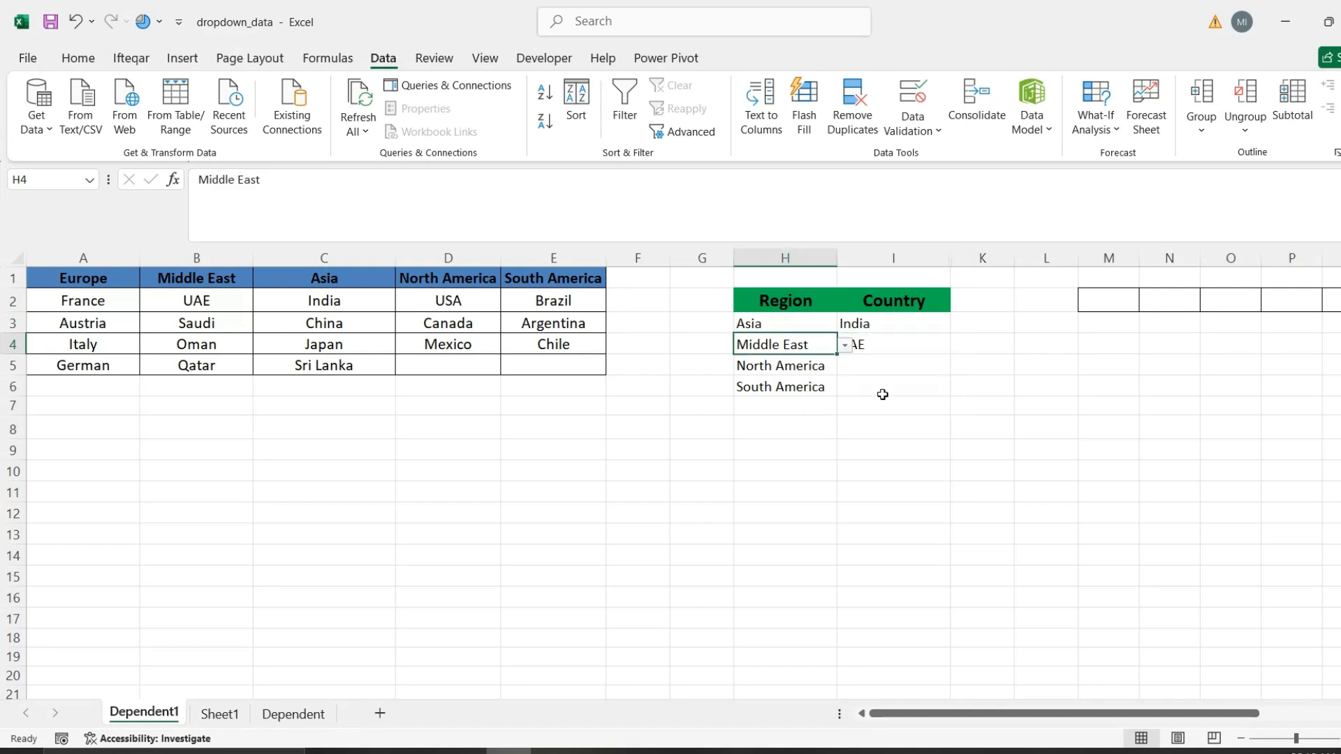
Keep North America as the region in H5 and choose Canada from the country list in I5.
key(Right)
key(Down)
key(Left)
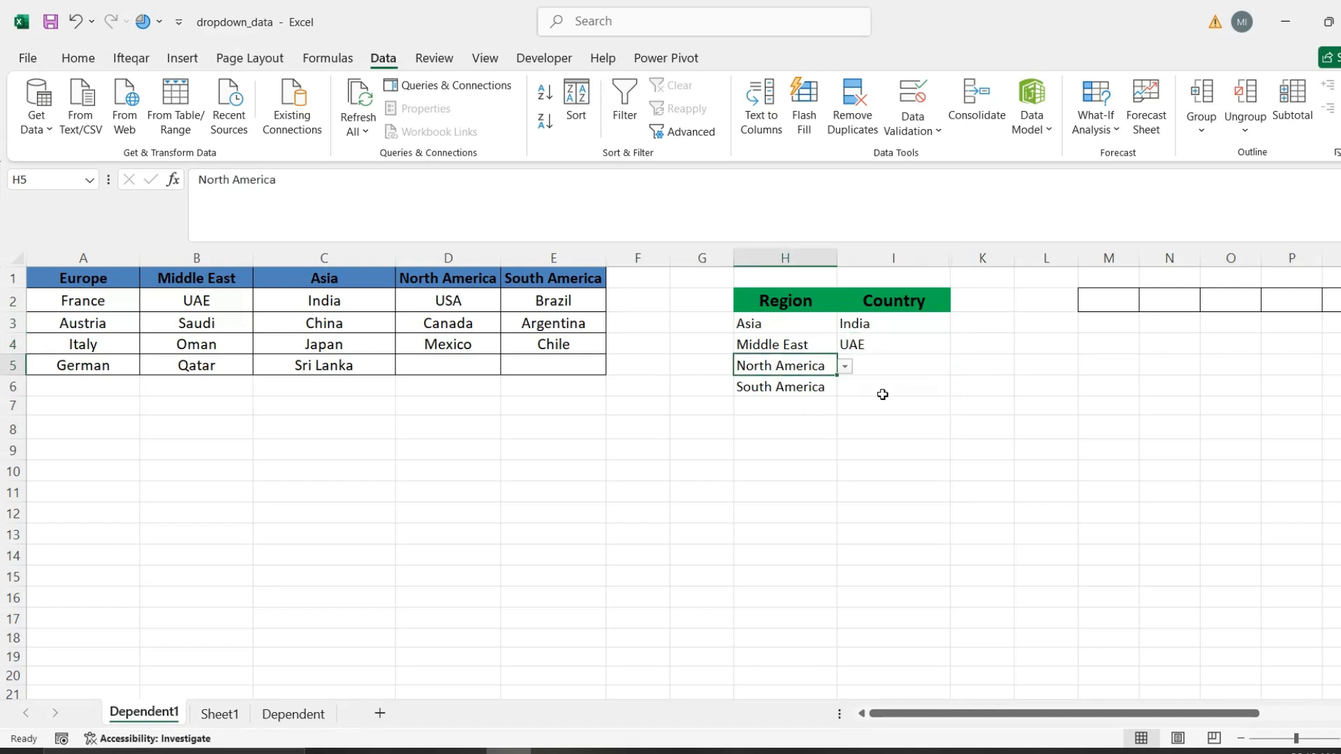
key(alt+Down)
key(Return)
key(Right)
key(alt+Down)
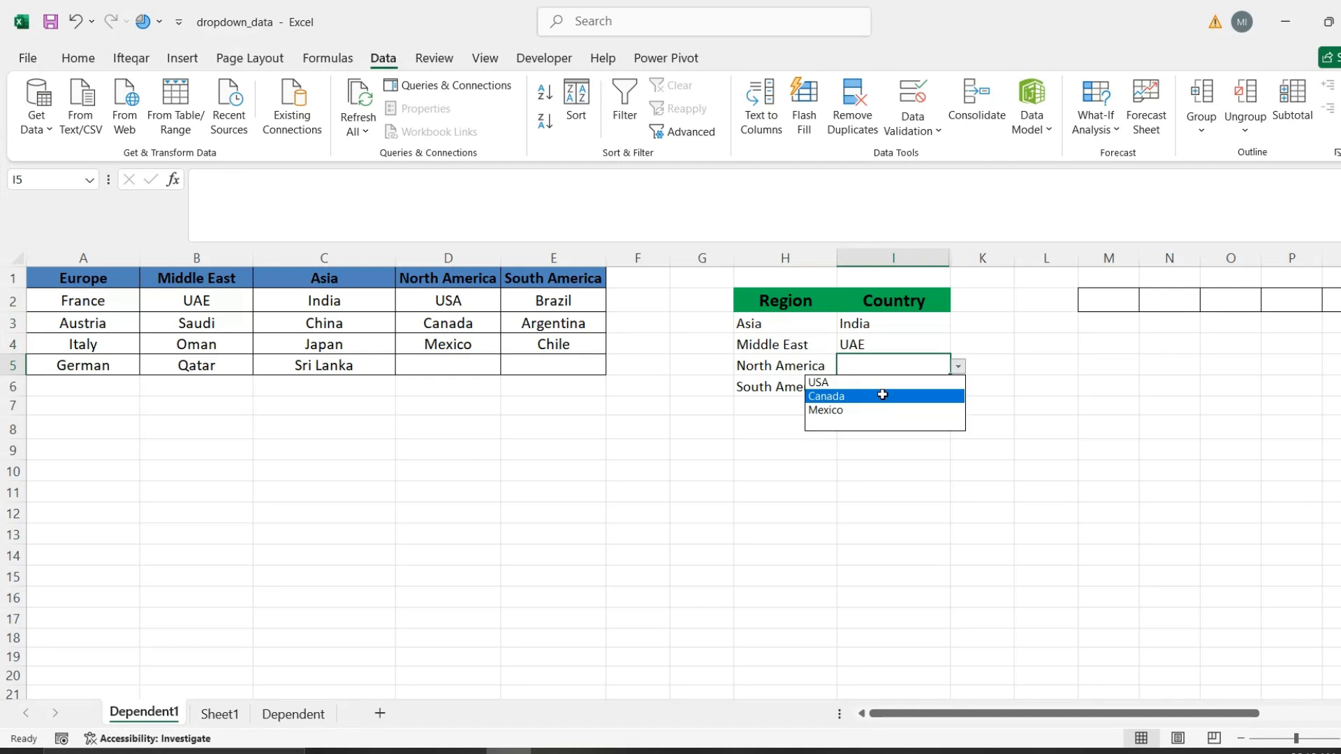
key(Up)
key(Down)
key(Return)
key(Left)
key(Right)
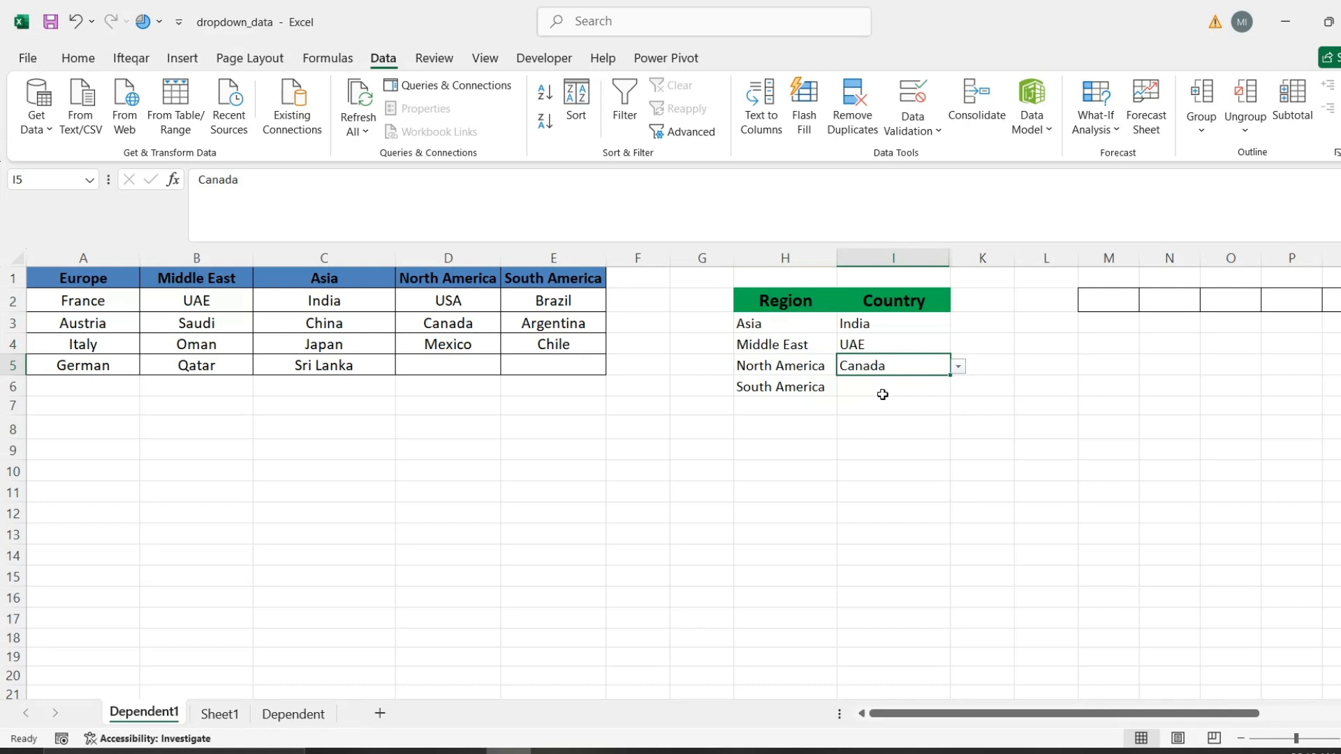
Review the Country column from I3 to I6 against the regions beside it.
key(Down)
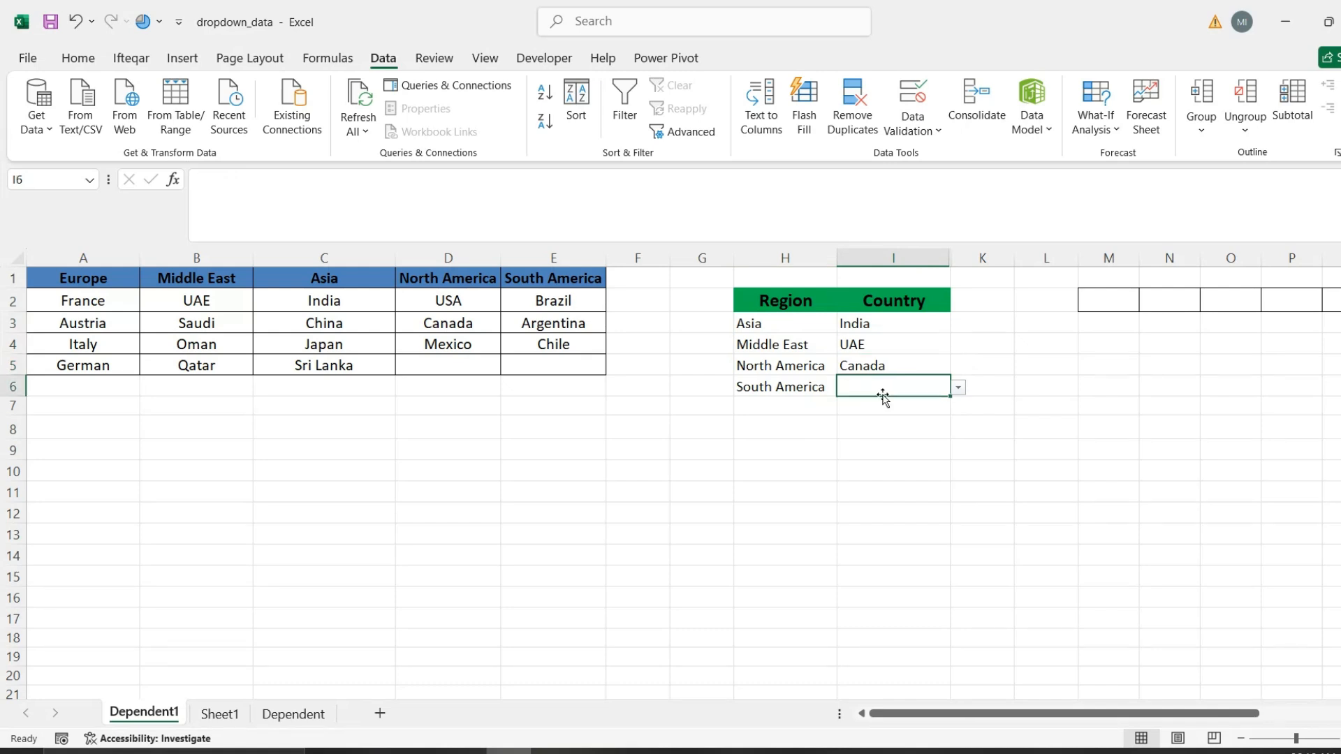
key(Up)
key(Up)
key(Up)
key(Down)
key(Down)
key(Down)
key(Up)
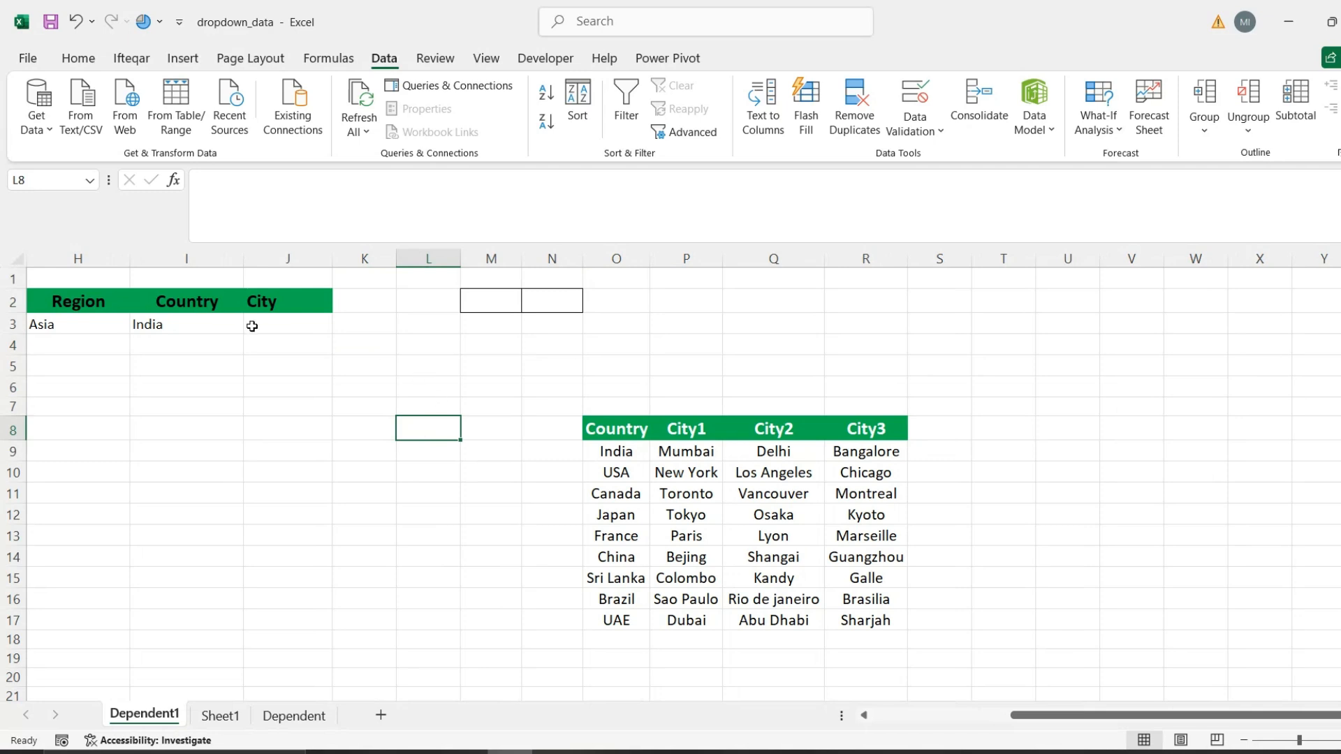
Examine the Region, Country and City cells in row 3 and the country entries in the city table.
click(177, 325)
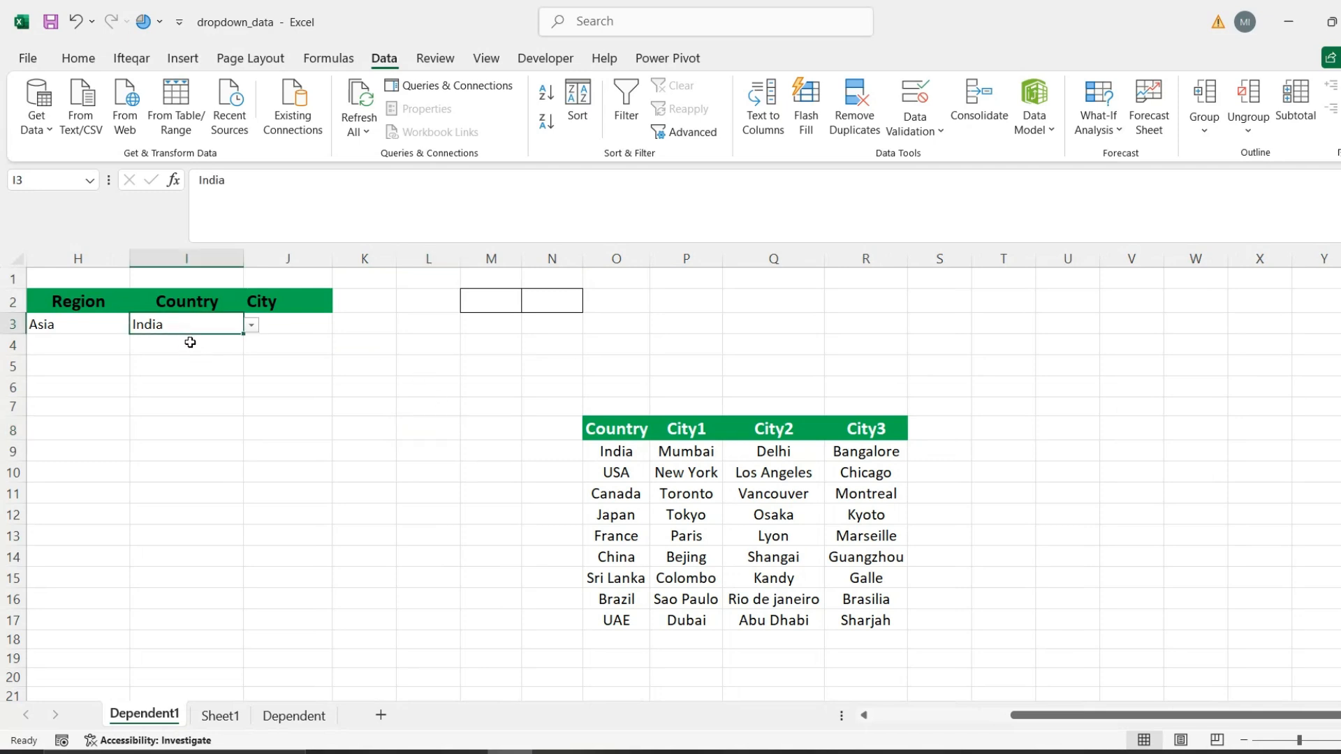
key(Up)
key(Down)
key(Right)
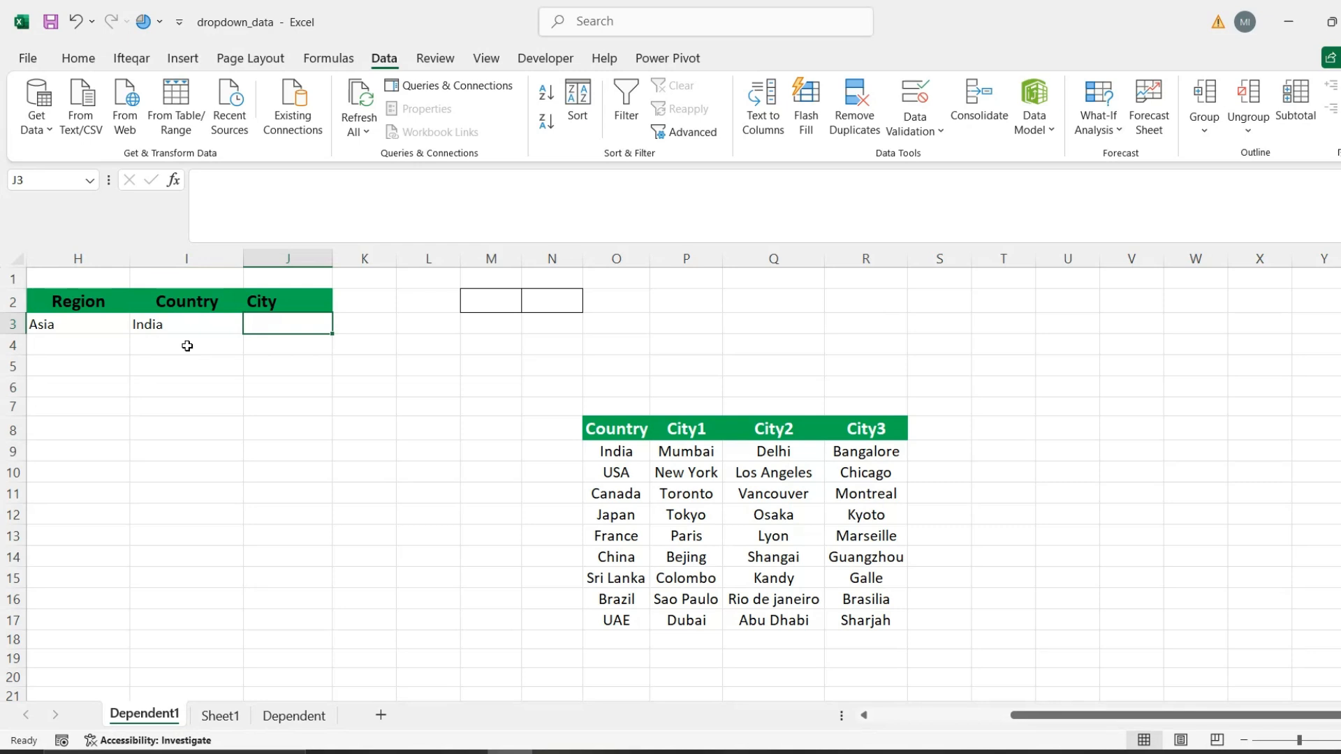
key(Up)
key(Down)
key(Left)
key(Left)
key(shift+Right)
key(shift+Right)
key(Right)
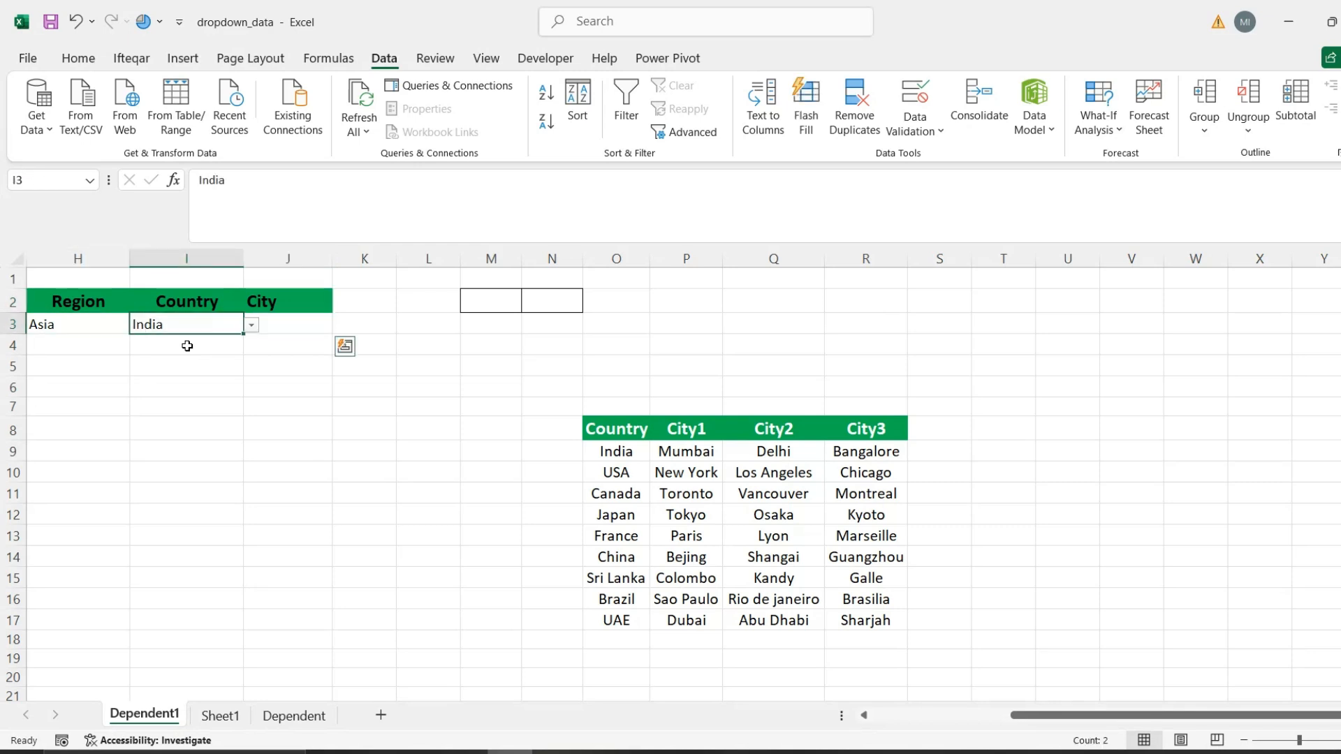
key(Right)
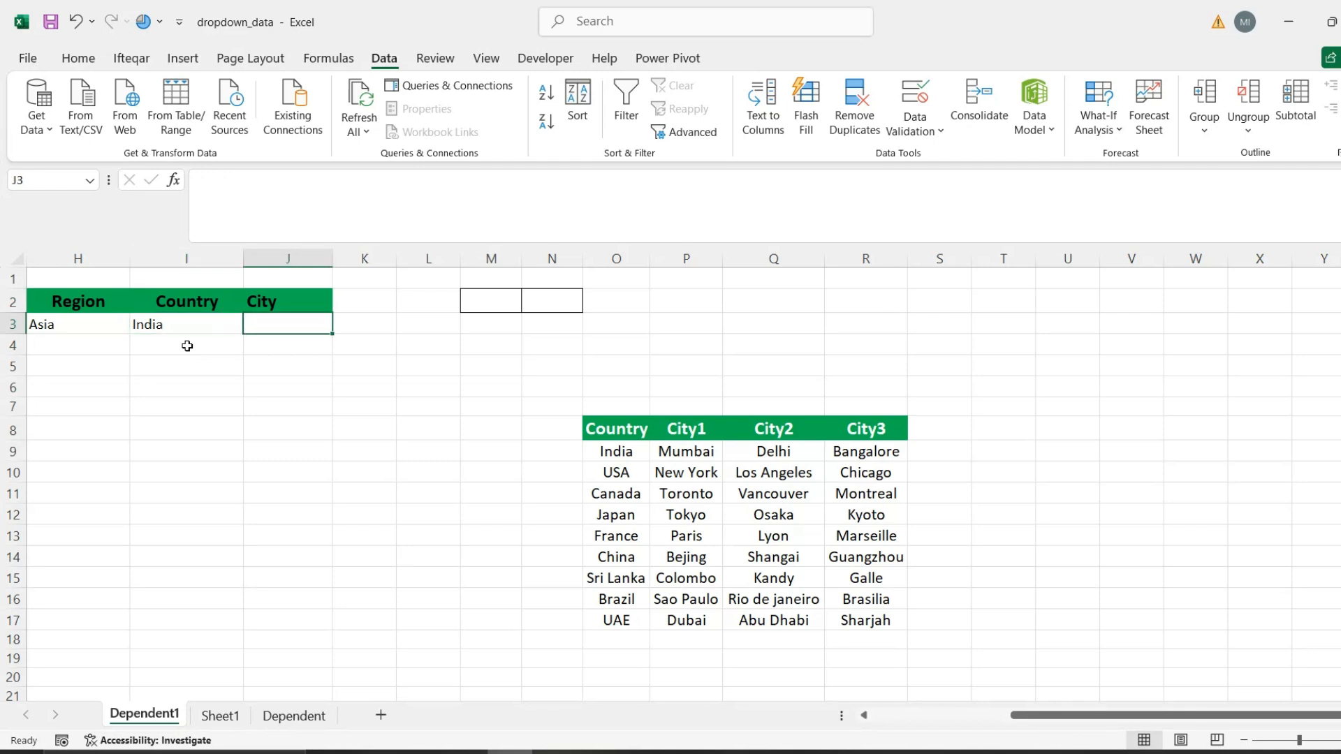
key(Left)
key(Right)
click(619, 470)
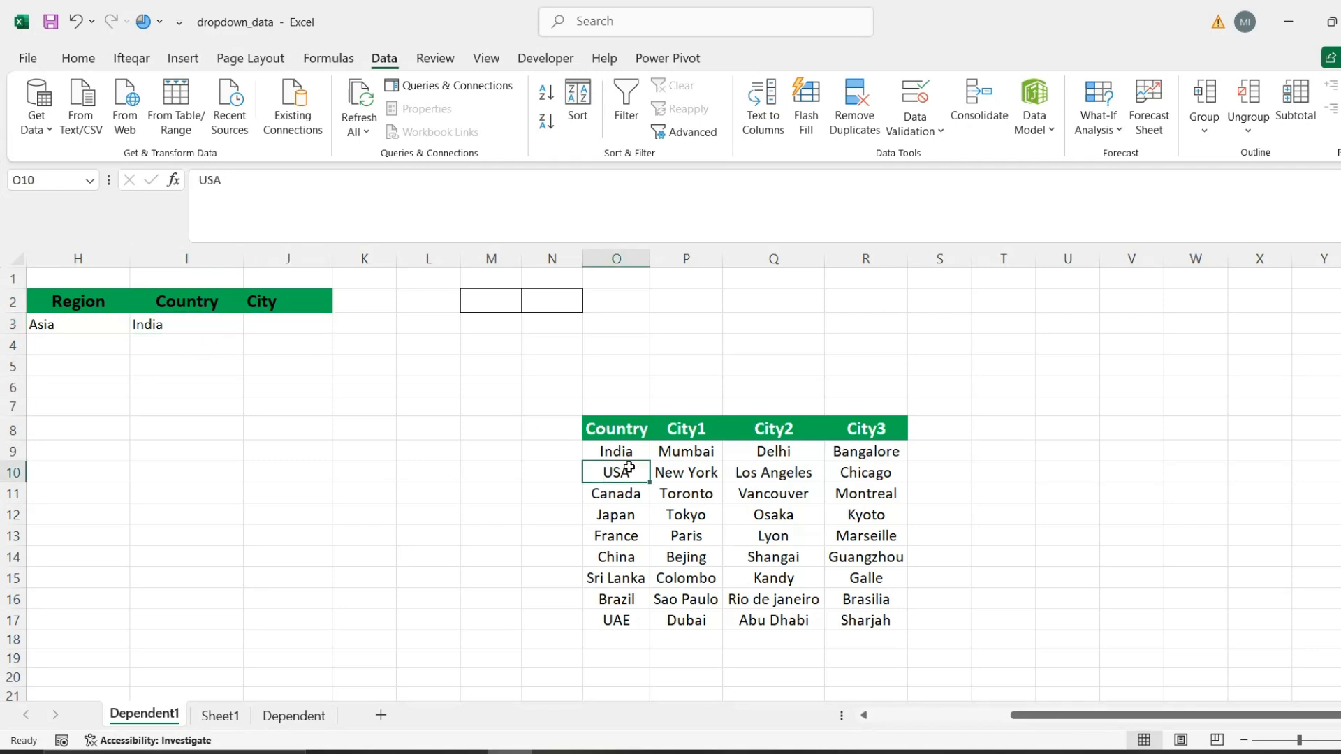
Set the data validation type of City cell J3 to List.
click(270, 320)
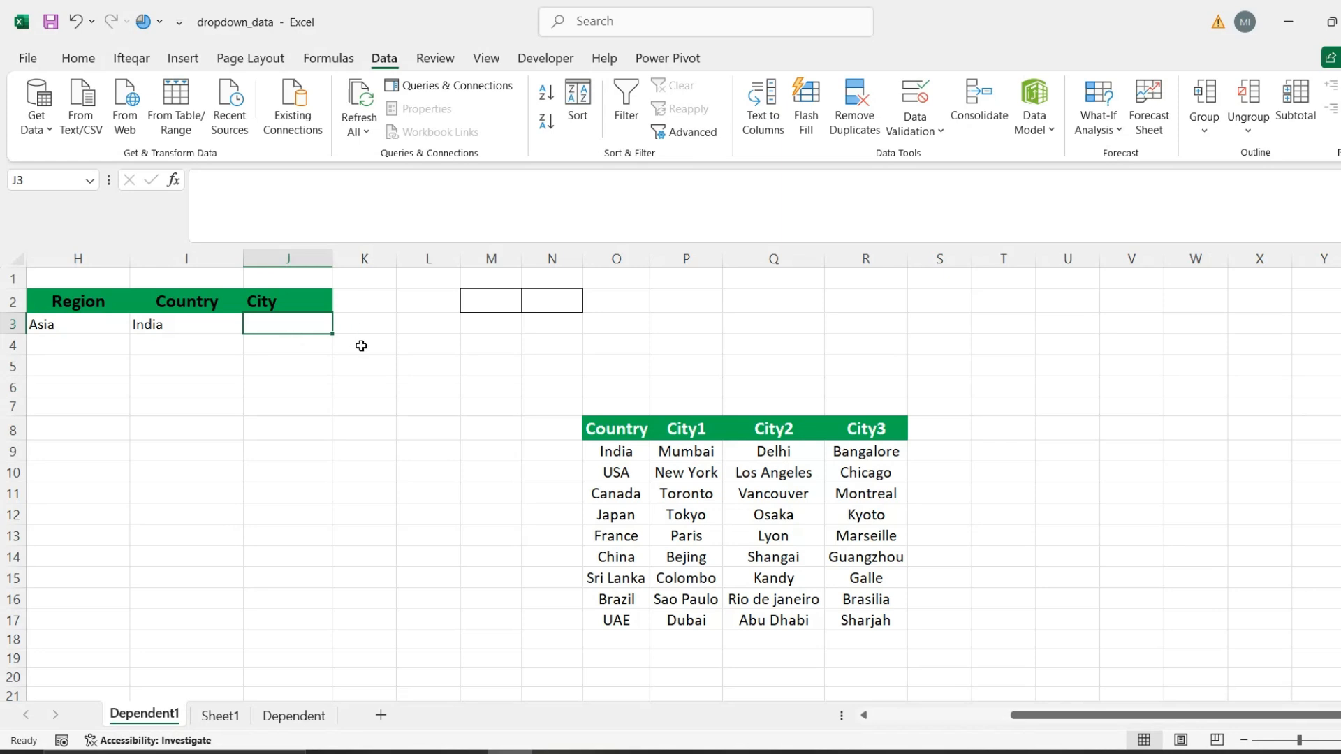
click(919, 130)
click(922, 157)
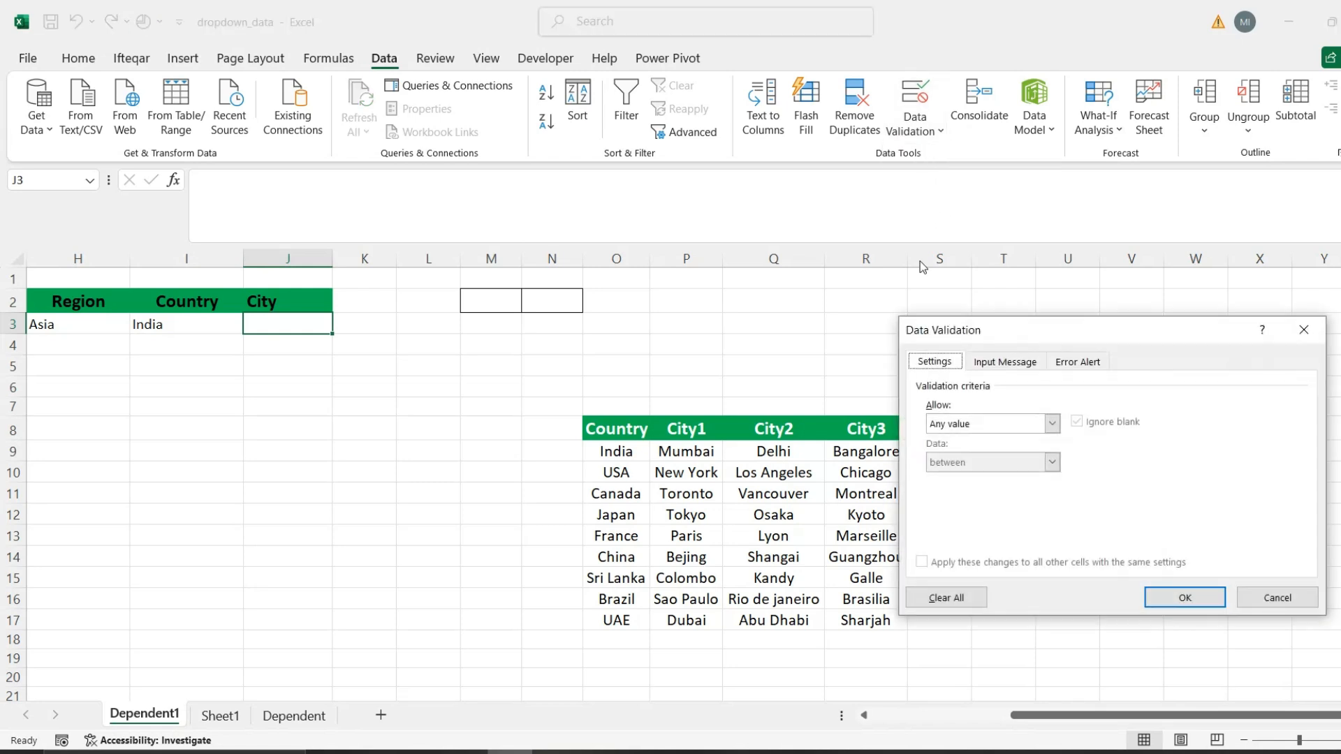
drag(1005, 329, 687, 237)
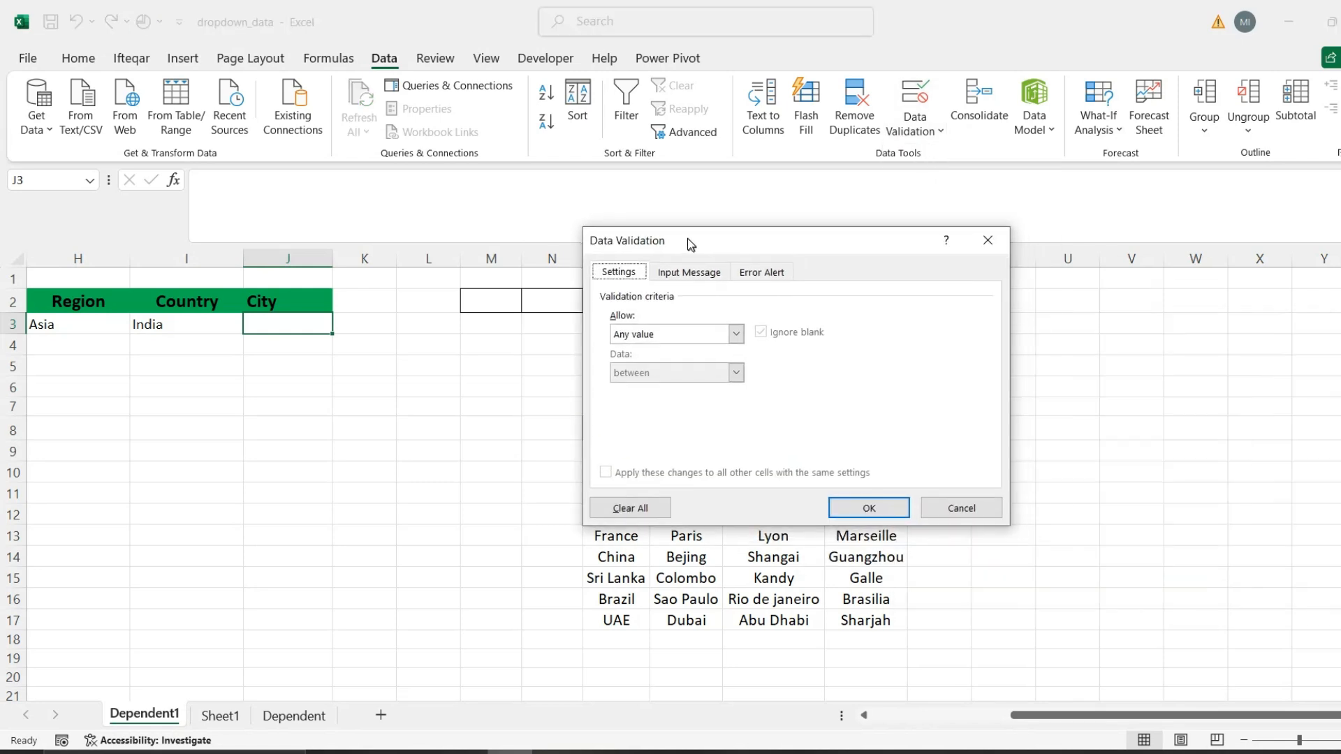
click(656, 336)
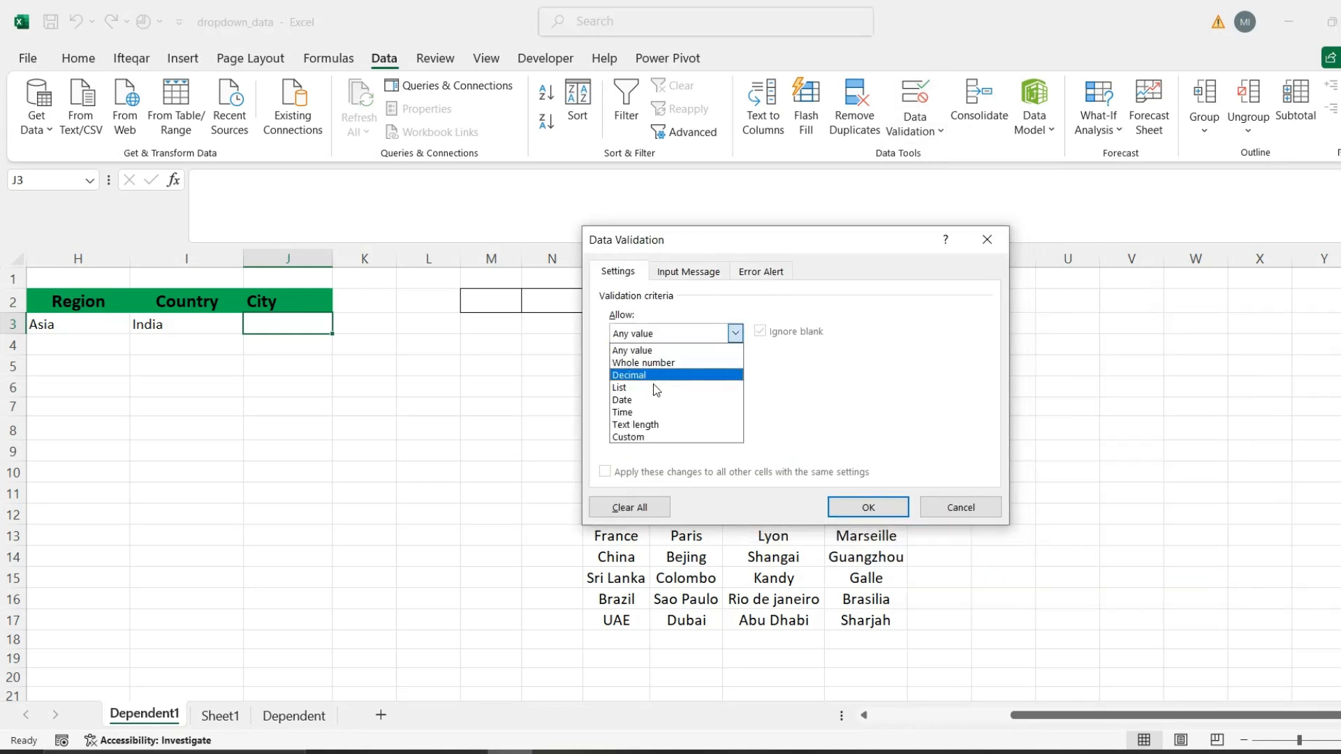
click(624, 389)
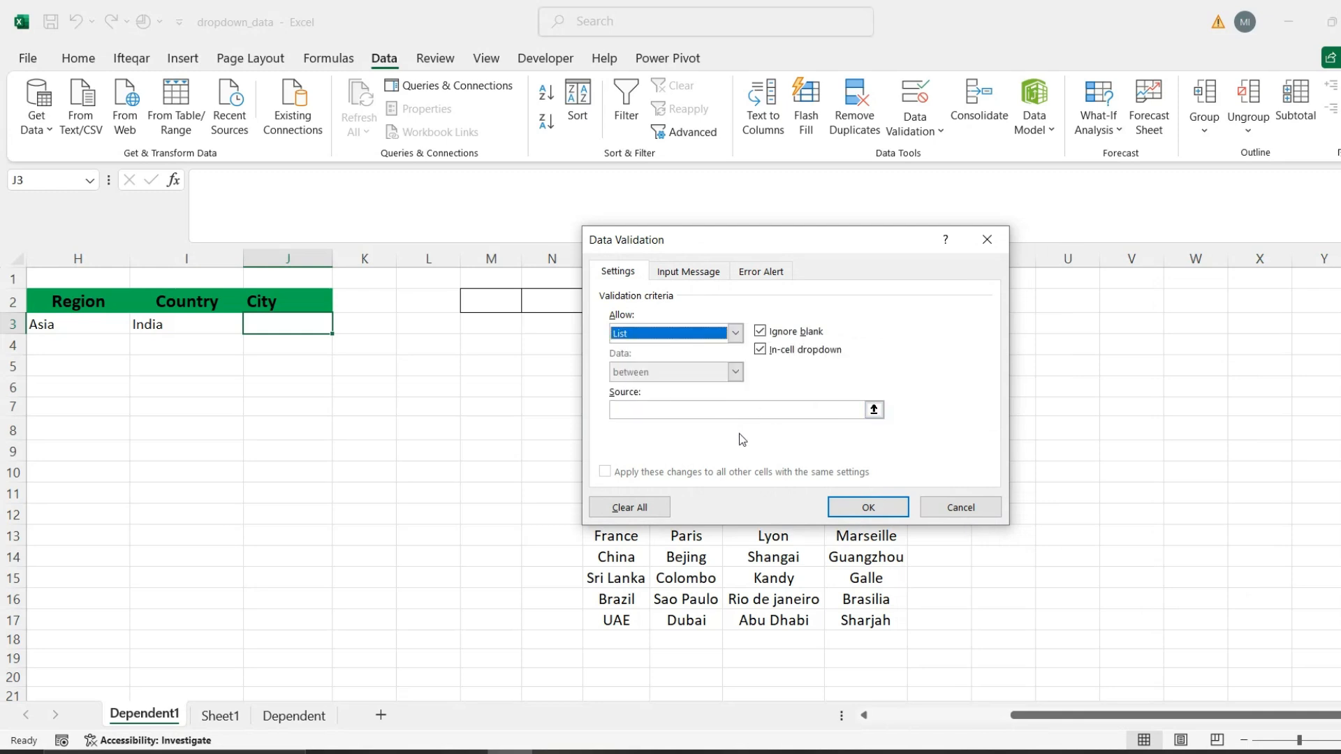
Start the list source for City cell J3 as an XLOOKUP formula with the relative reference I3 as lookup value.
click(668, 408)
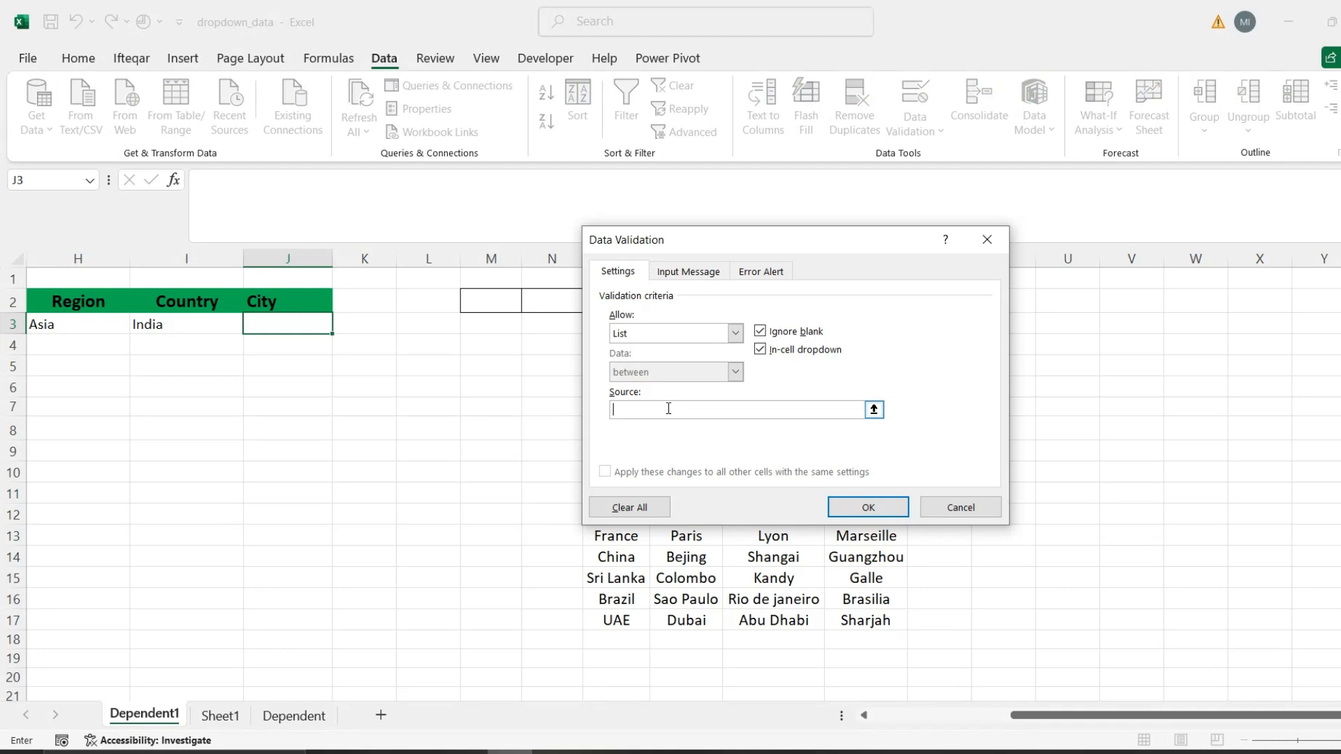
text(=xlookup()
click(190, 326)
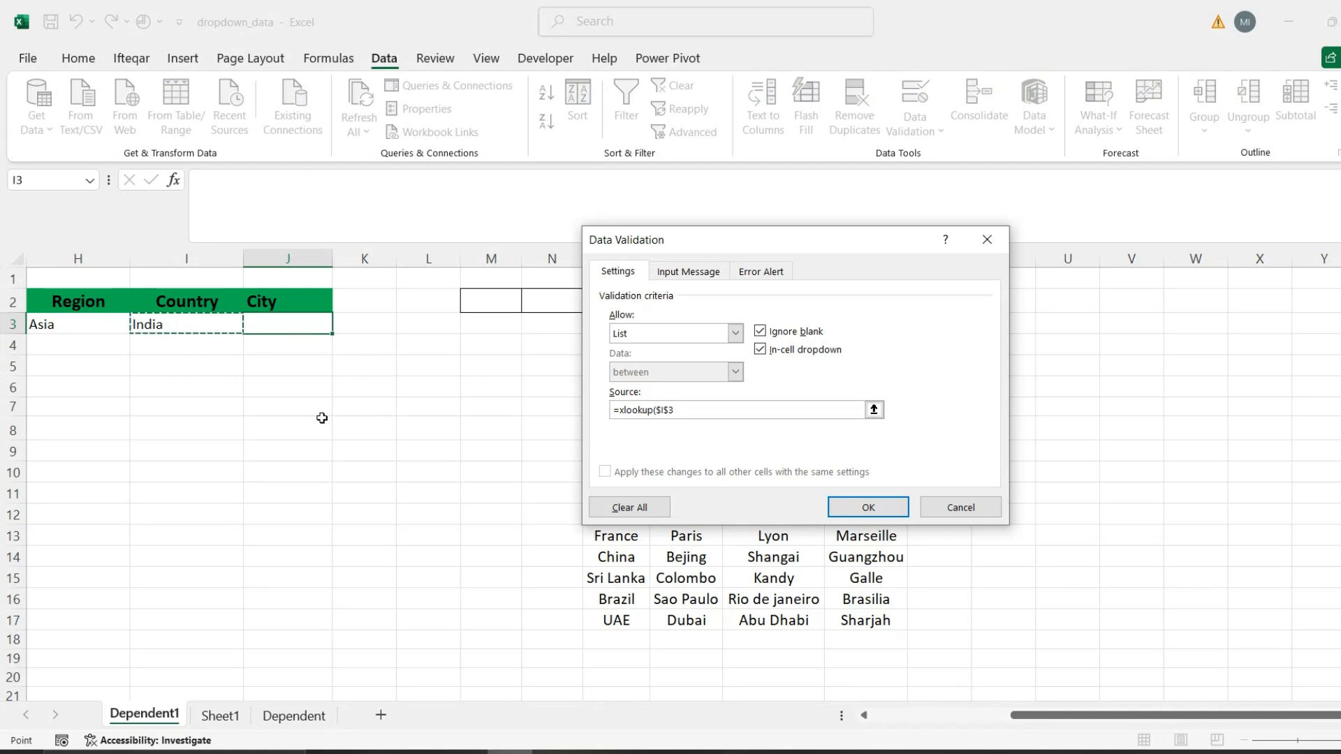
click(669, 409)
key(BackSpace)
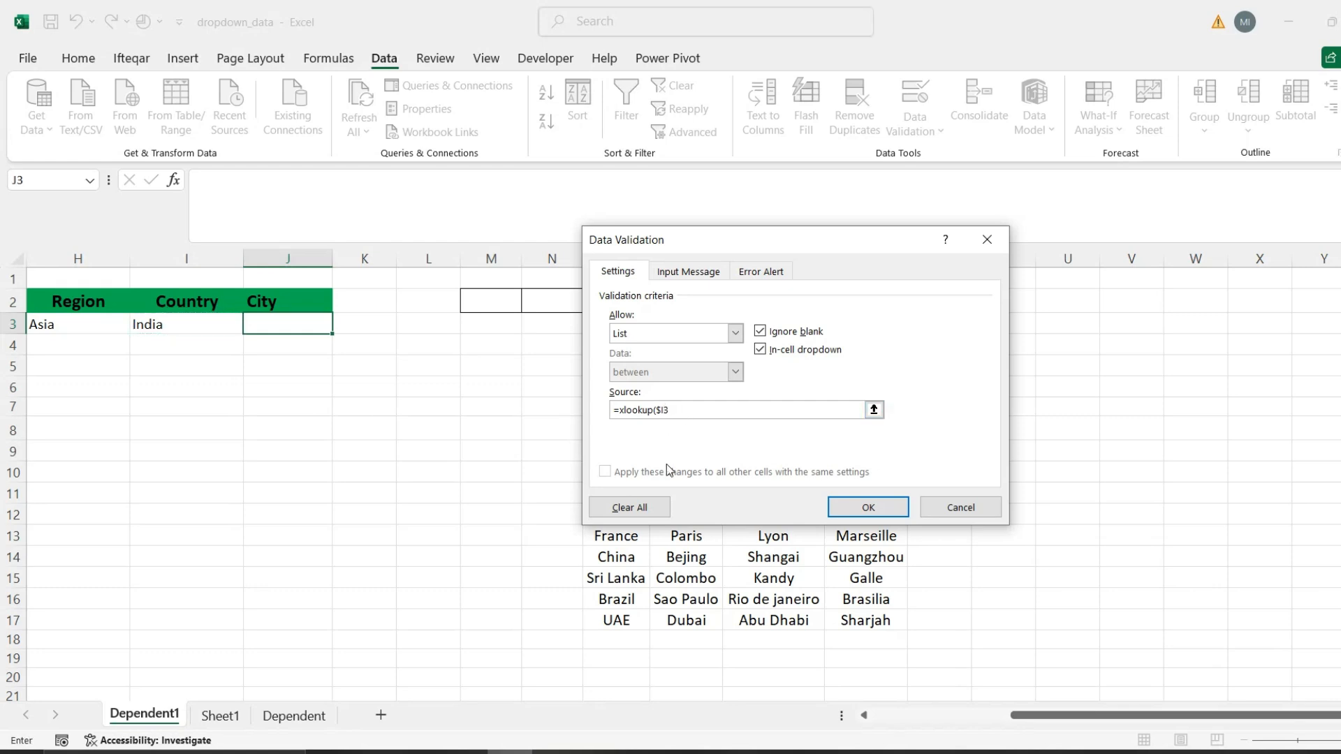
click(660, 411)
key(BackSpace)
text(,)
Complete the XLOOKUP source with lookup array $O$9:$O$17 and return array $P$9:$R$17, and apply the validation.
drag(628, 244, 978, 299)
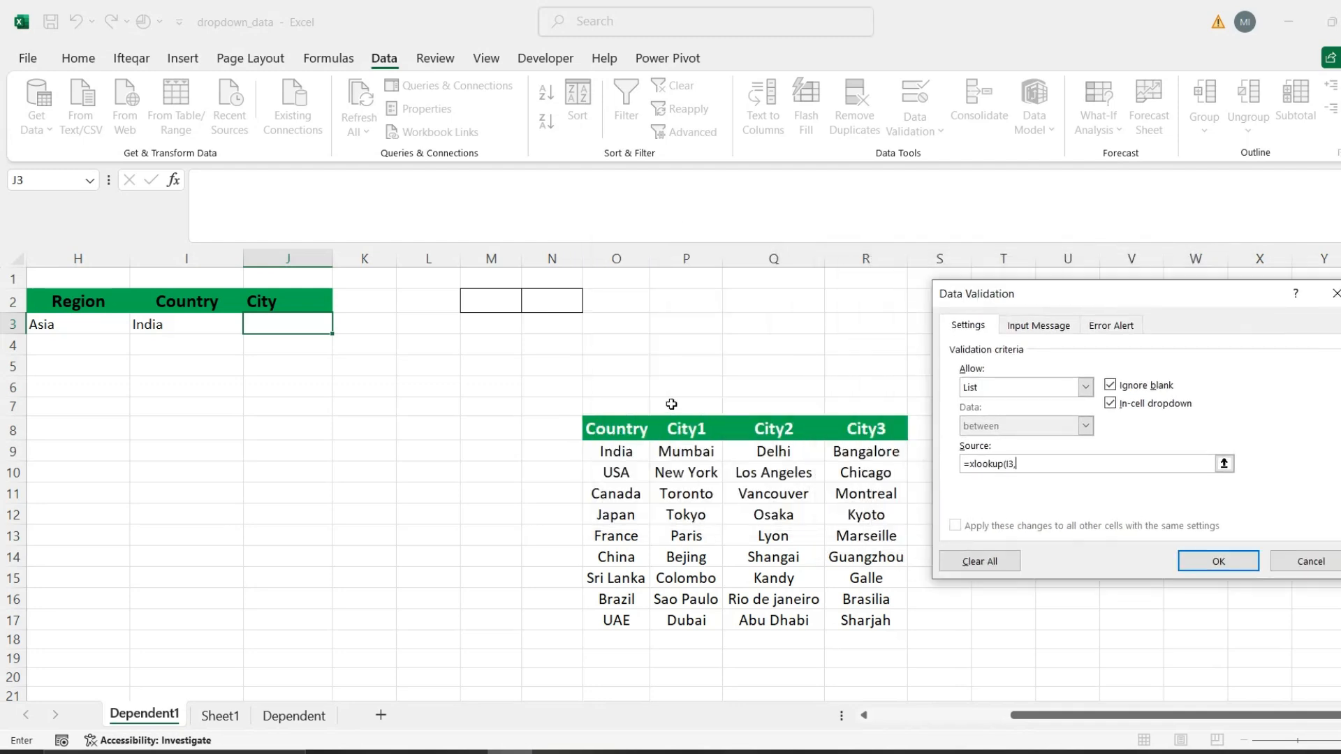
click(614, 451)
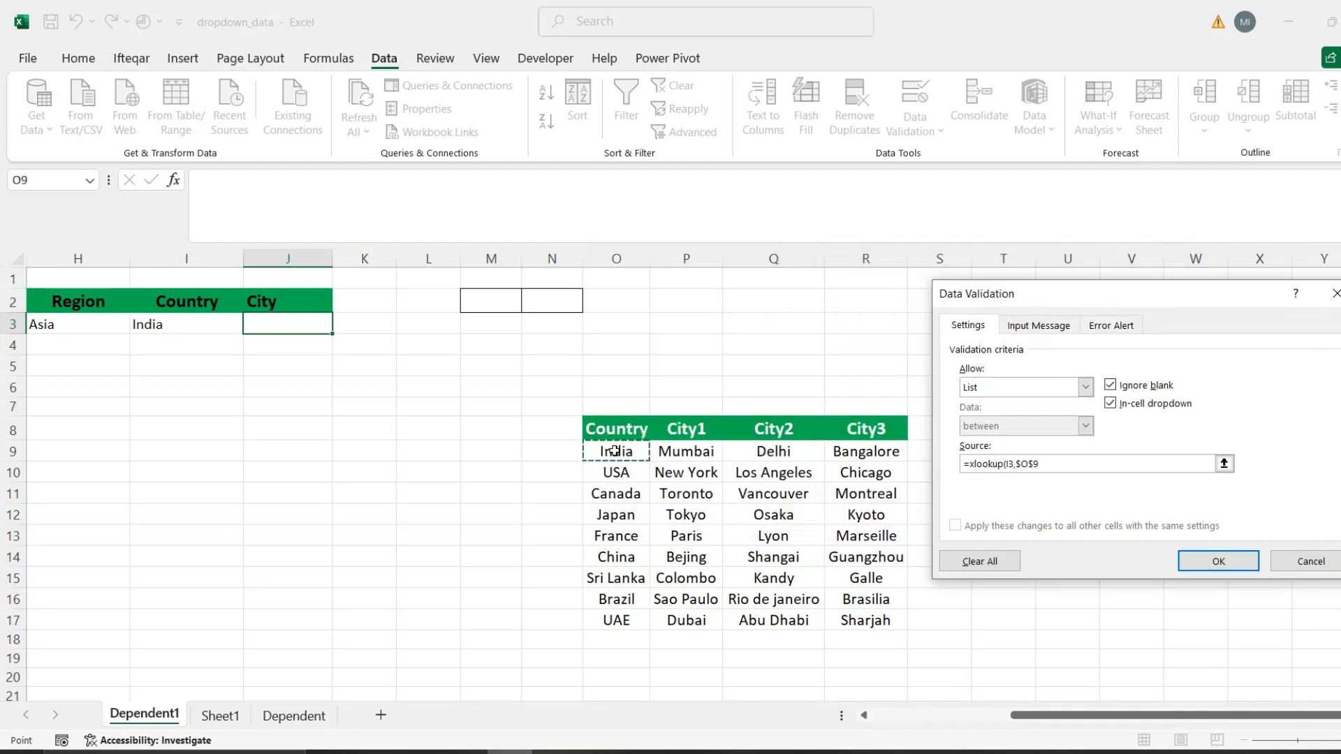
key(ctrl+shift+Down)
text(,)
click(681, 452)
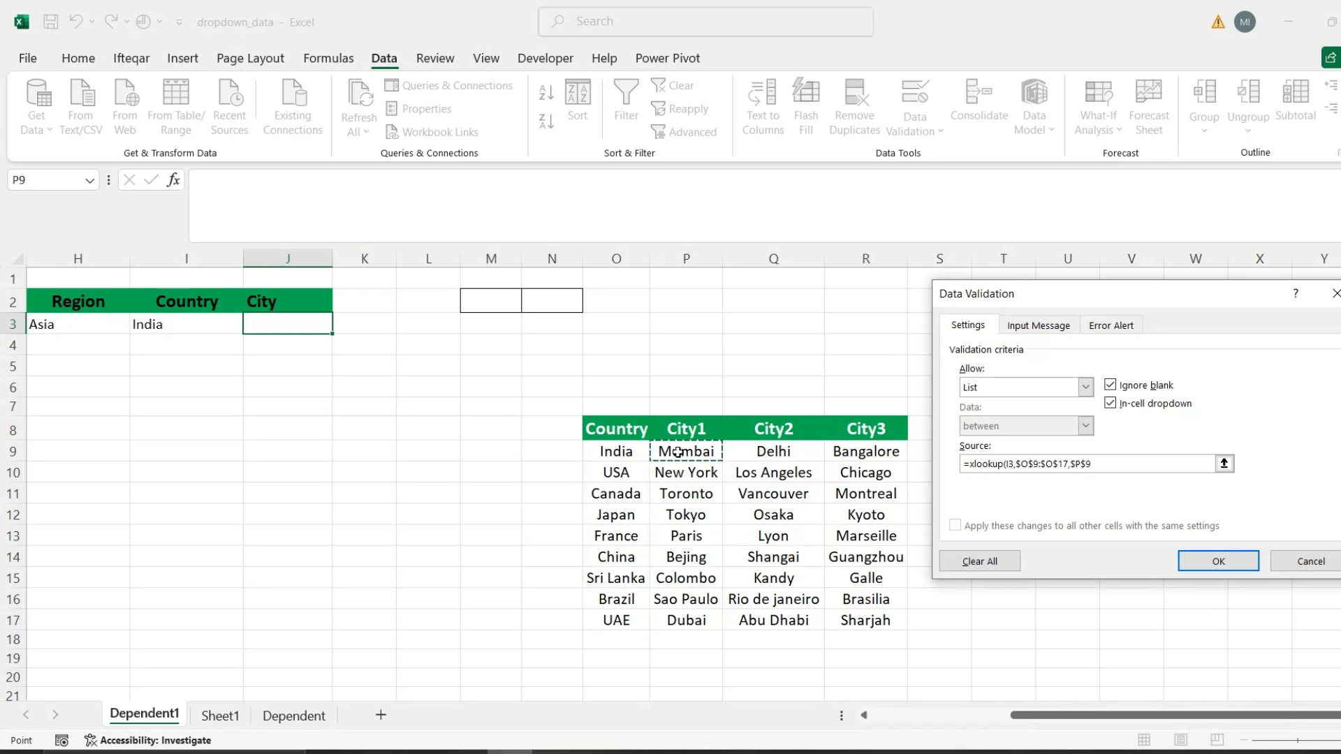
key(ctrl+shift+Right)
key(ctrl+shift+Down)
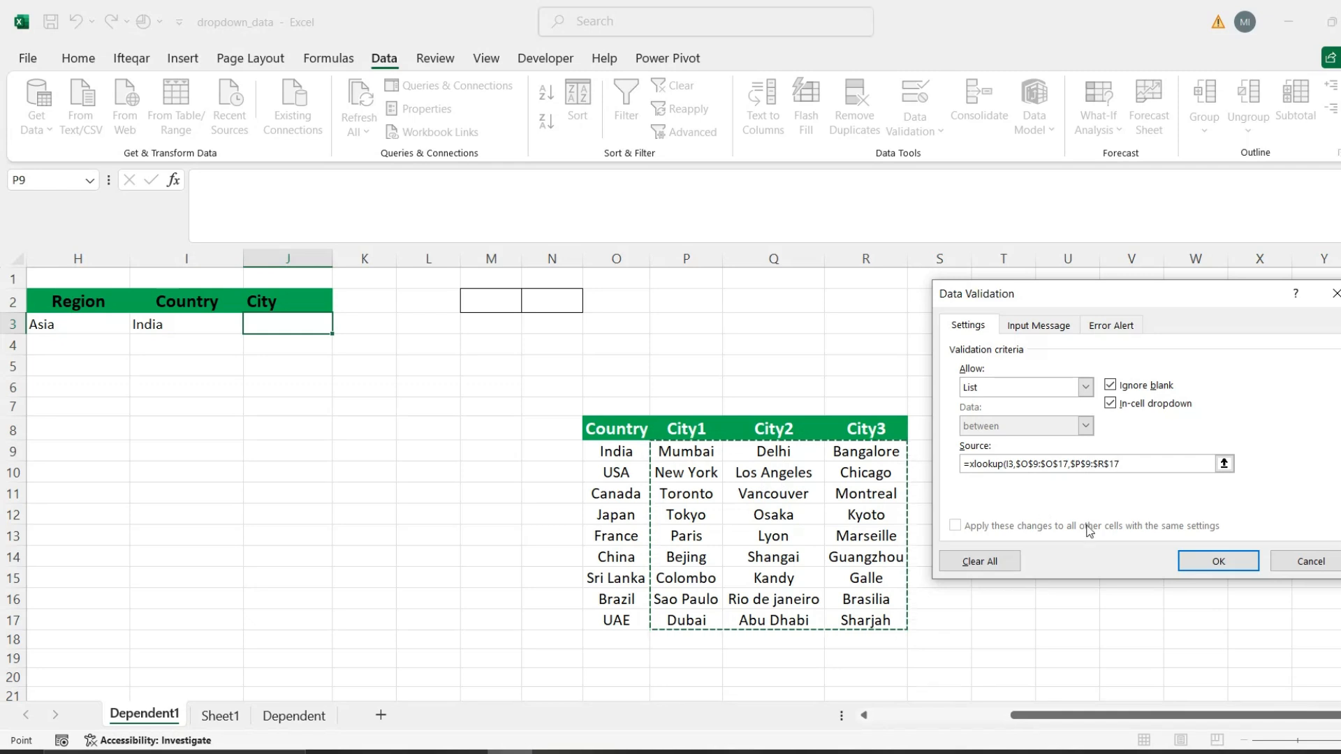
text())
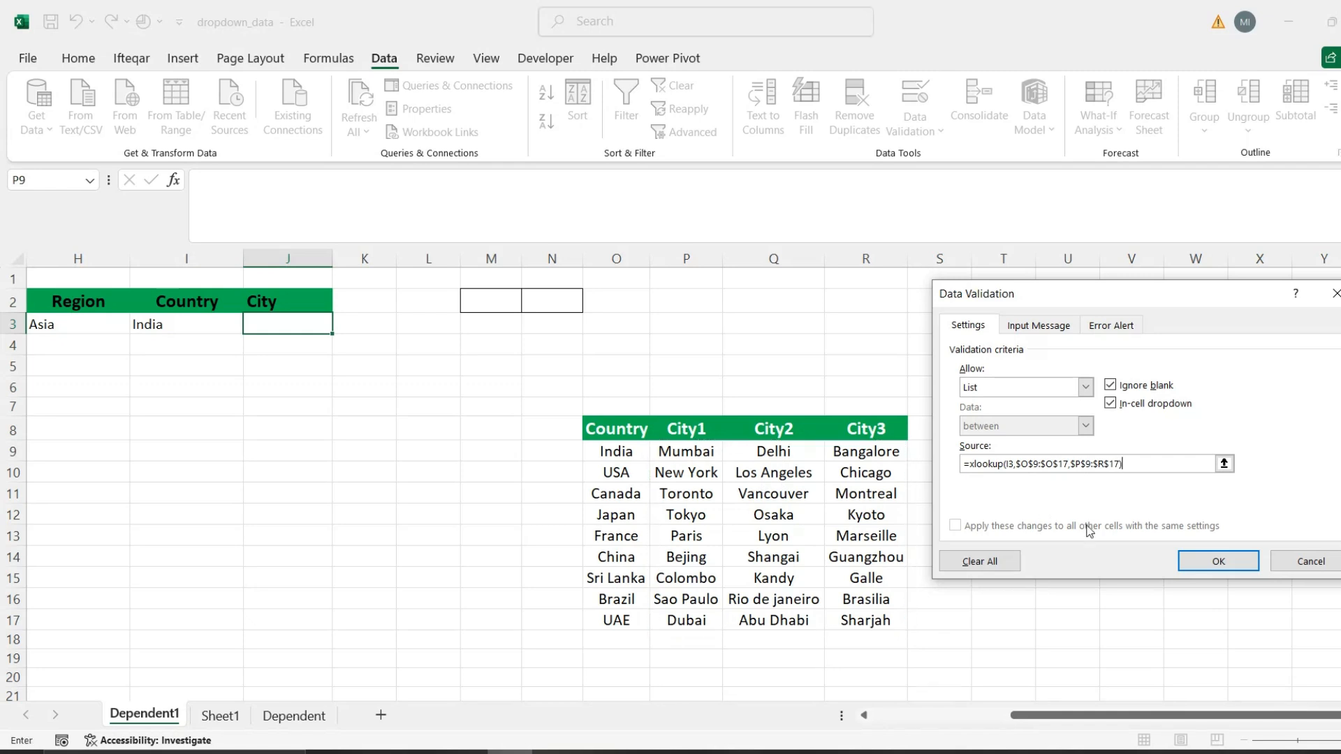
click(1218, 562)
Go over the Region, Country and City cells in row 3 and inspect the dropdown list of City cell J3.
key(Left)
key(Left)
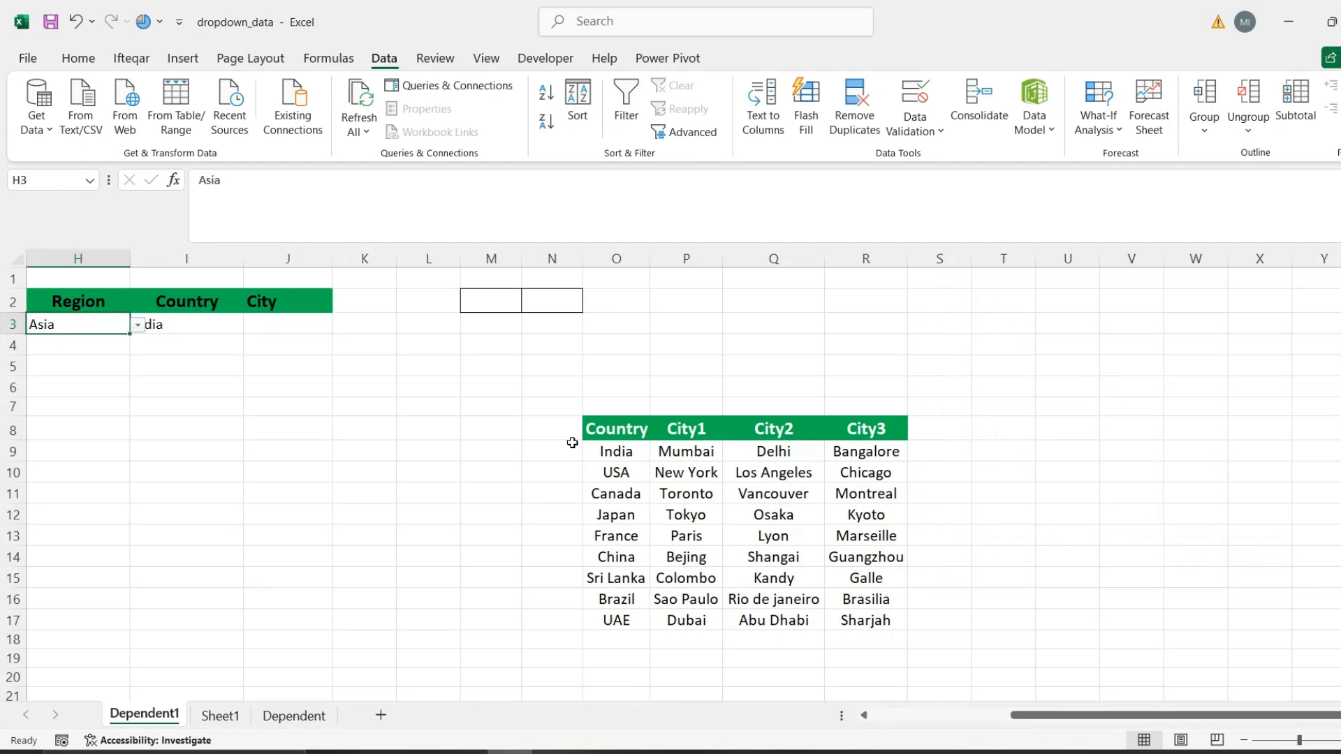
key(Left)
key(Right)
key(Right)
key(Right)
key(Left)
key(Left)
key(Right)
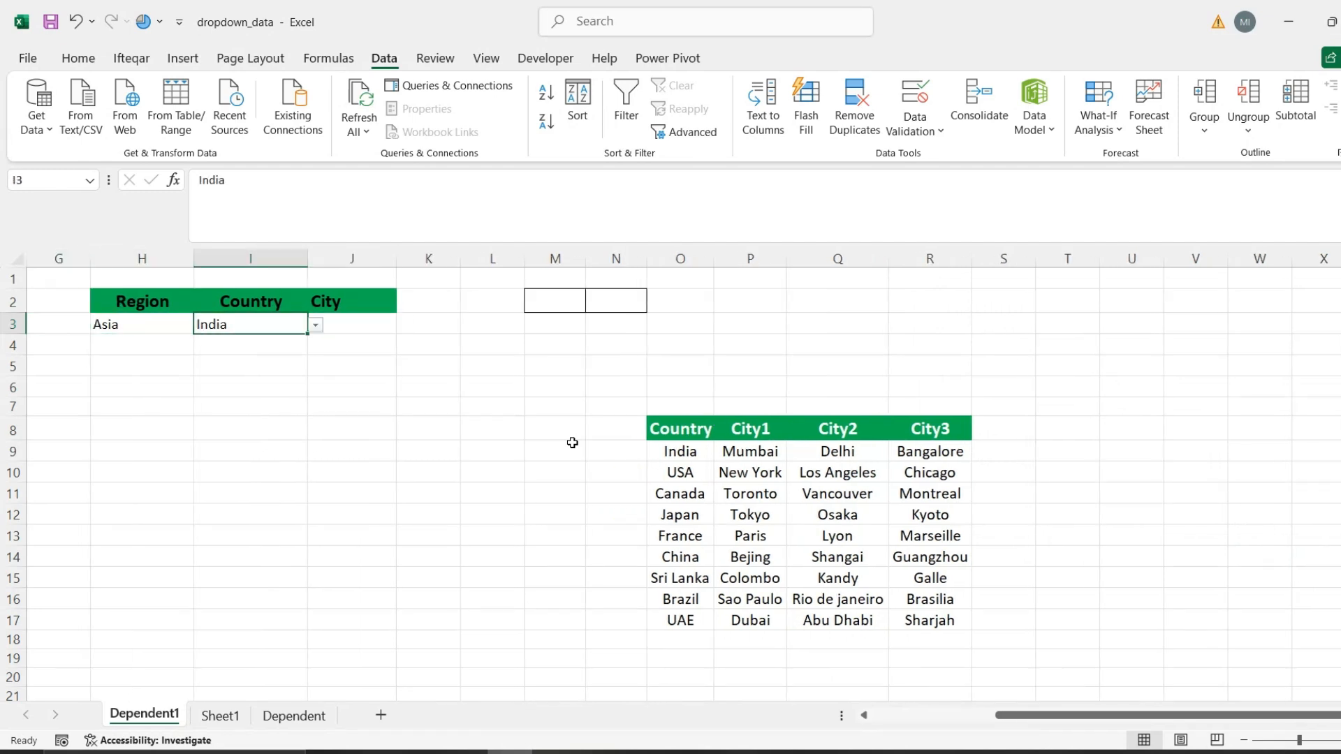
key(Right)
key(alt+Down)
key(Escape)
Inspect the dropdown lists of Region cell H3 and Country cell I3.
key(Left)
key(Left)
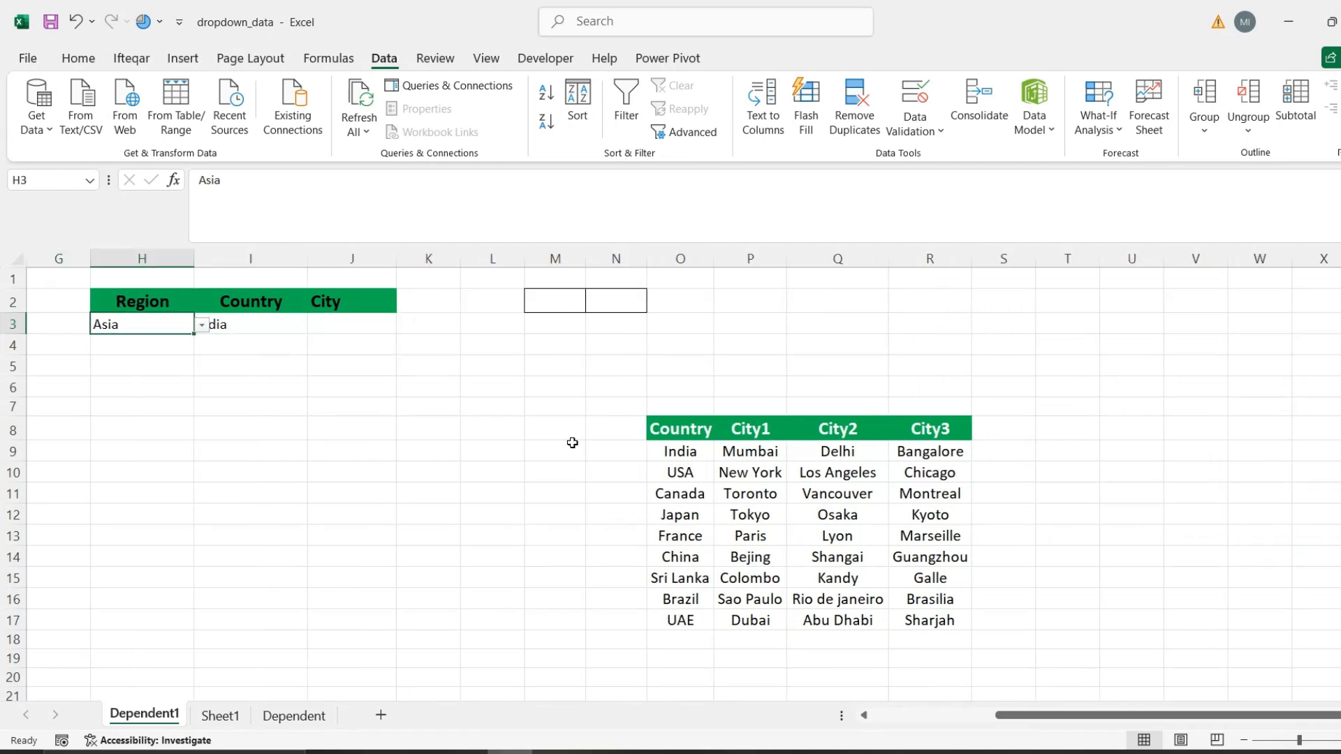
key(alt+Down)
key(Escape)
key(Right)
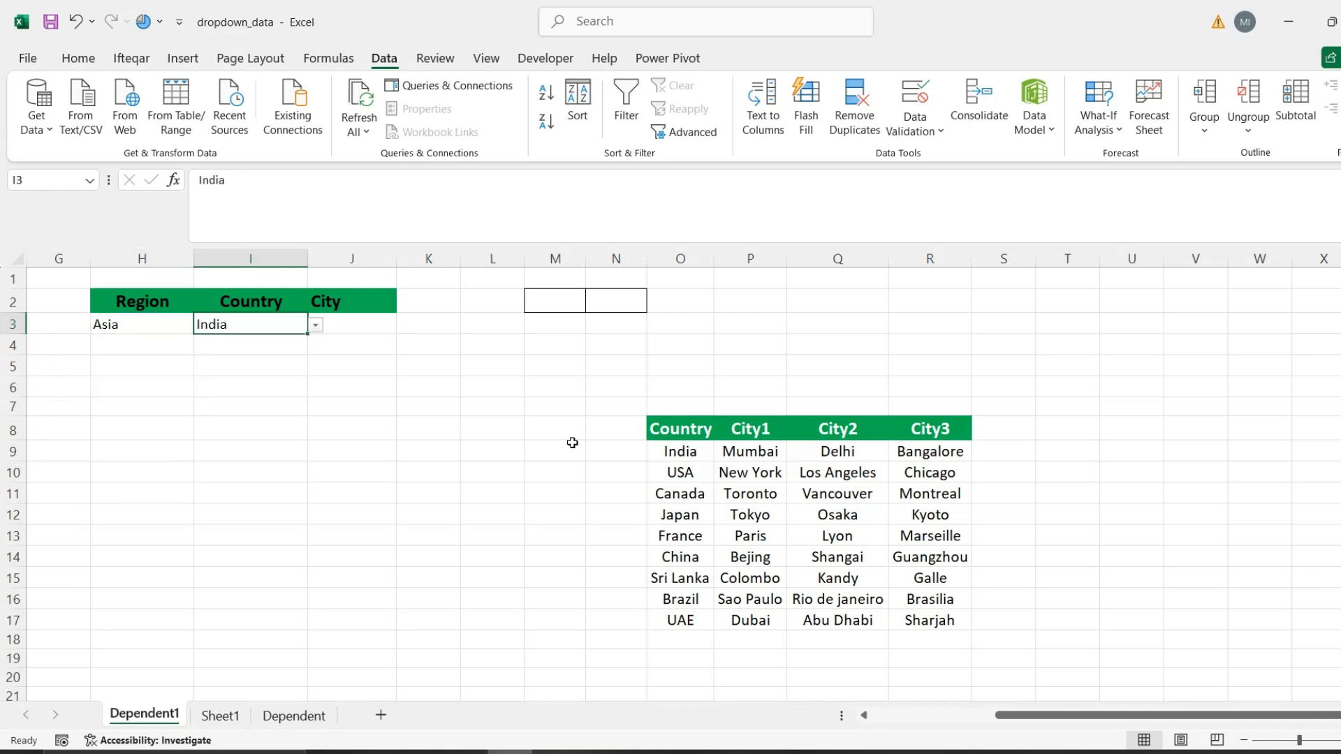
key(Up)
key(Down)
key(alt+Down)
key(Escape)
Choose Mumbai from the city list in J3.
key(Right)
key(alt+Down)
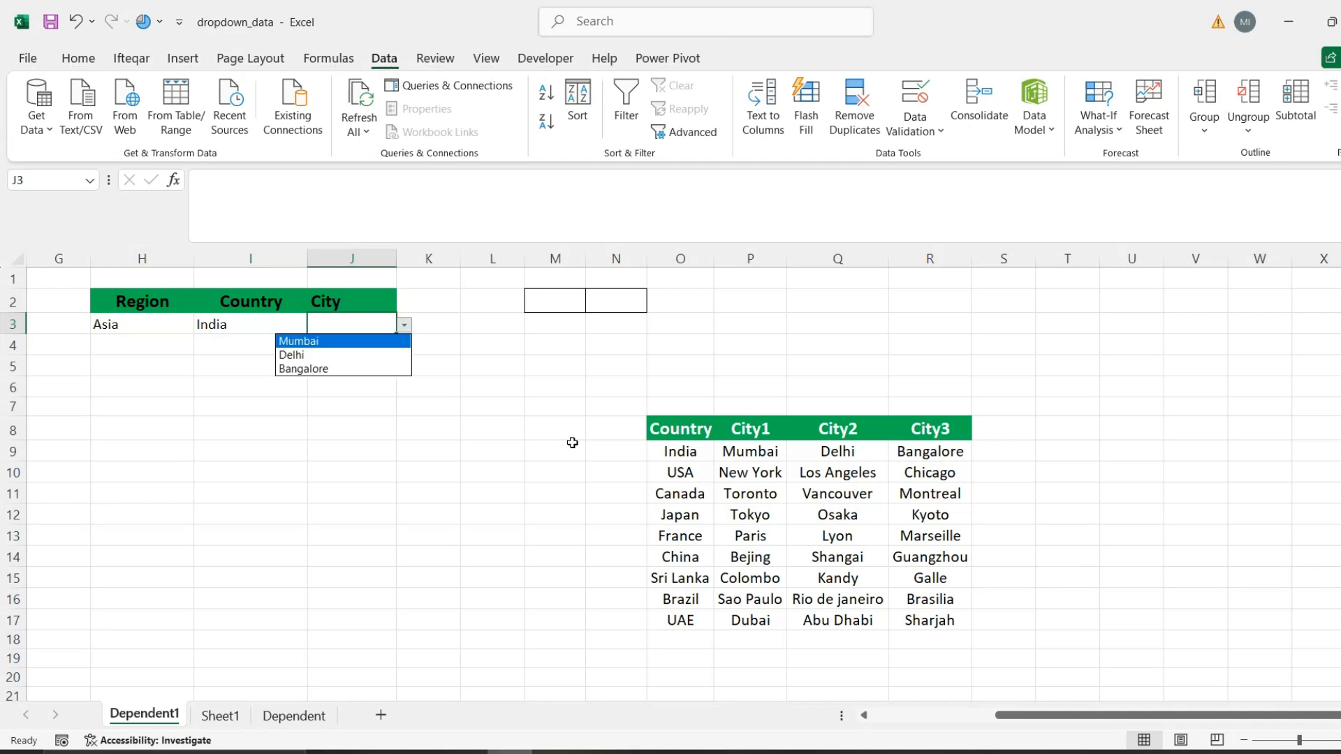
key(Down)
key(Up)
key(Return)
Check the country list in I3 and review the Region, Country and City entries across row 3.
key(Left)
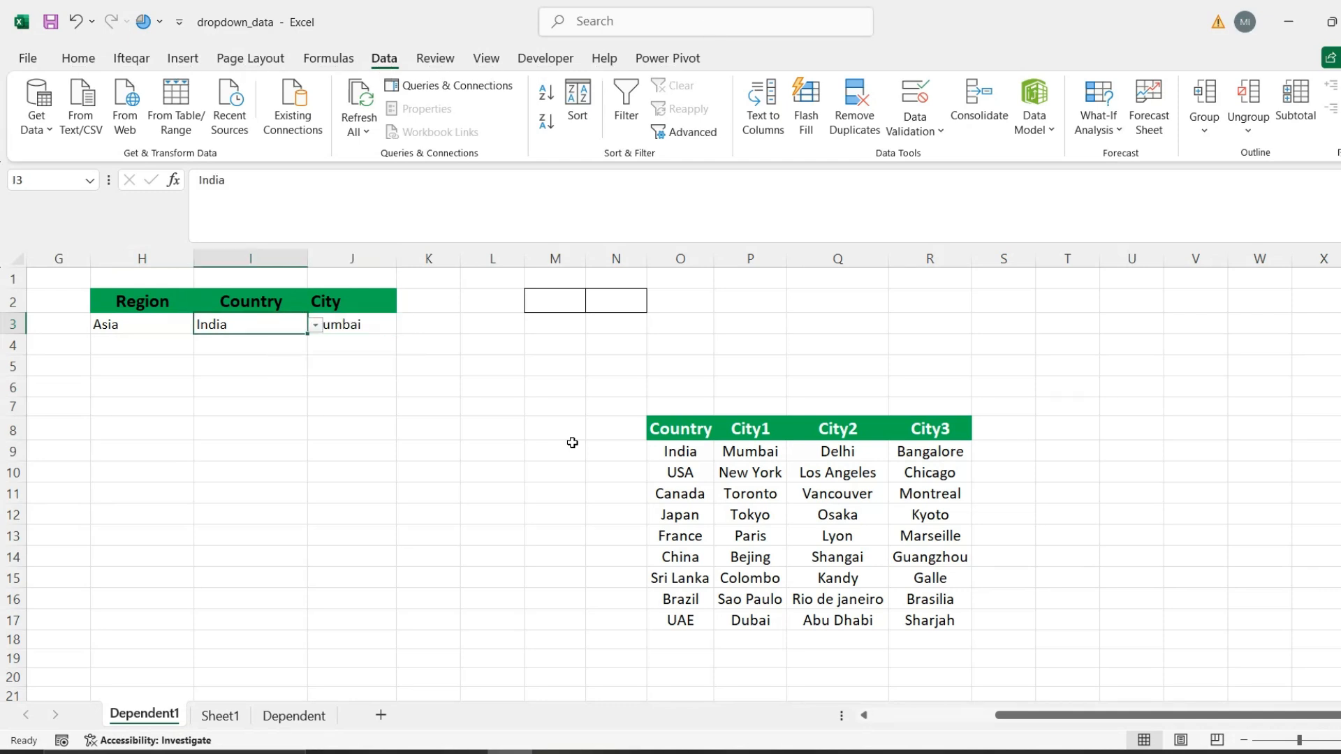
key(alt+Down)
key(Escape)
key(Left)
key(Left)
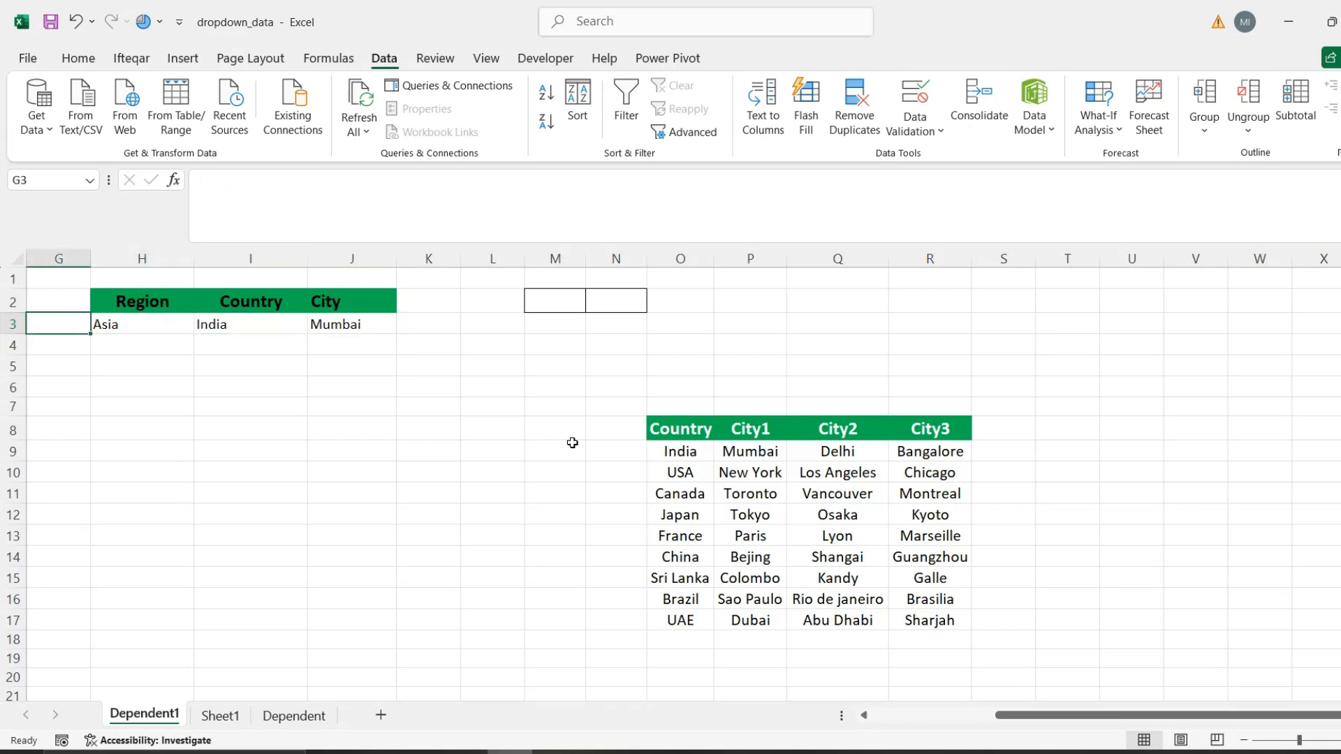
key(Right)
key(Right)
key(Right)
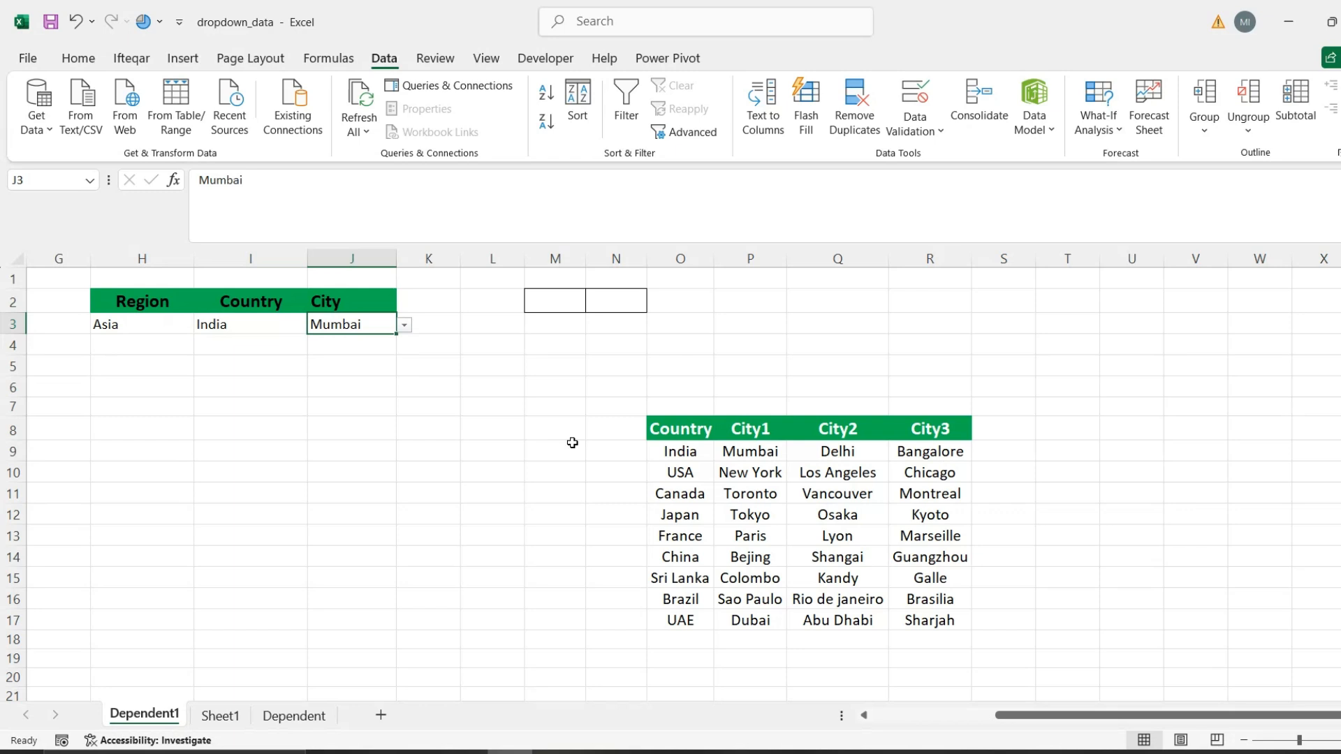
scroll(458, 406, left, 3)
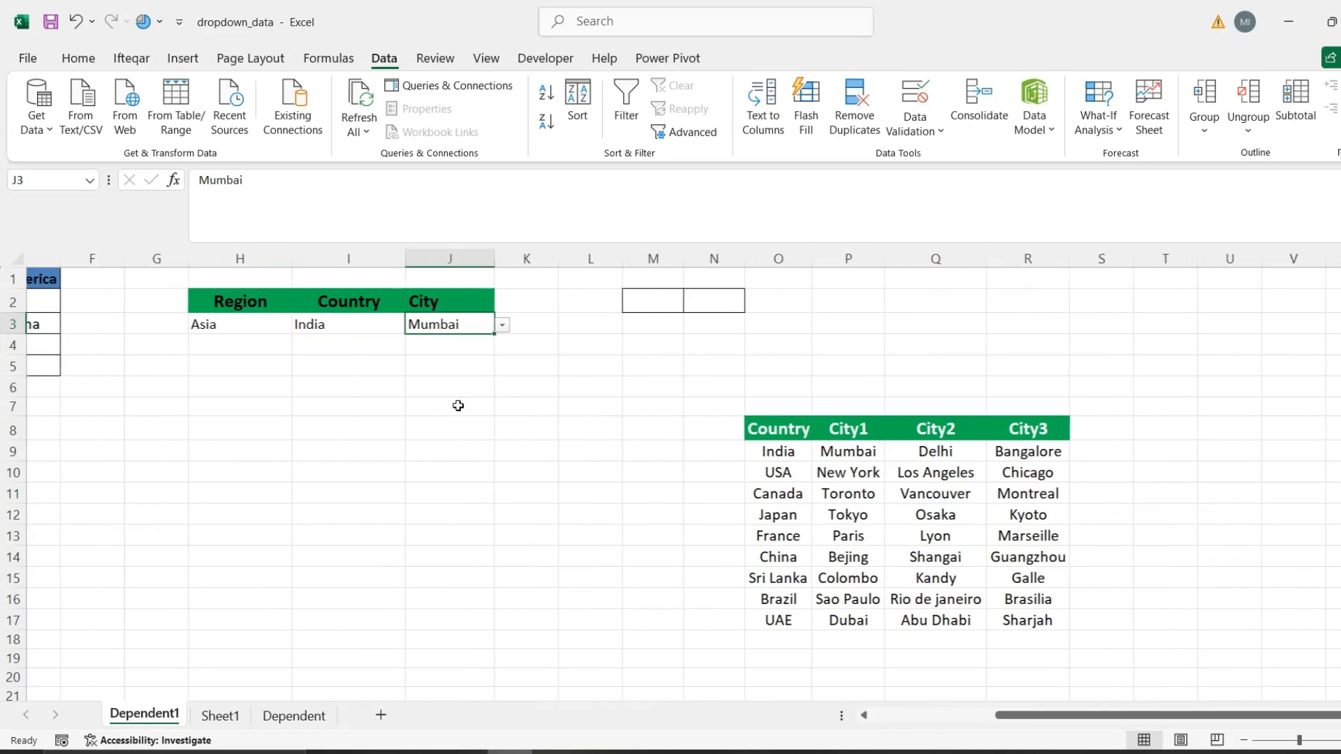